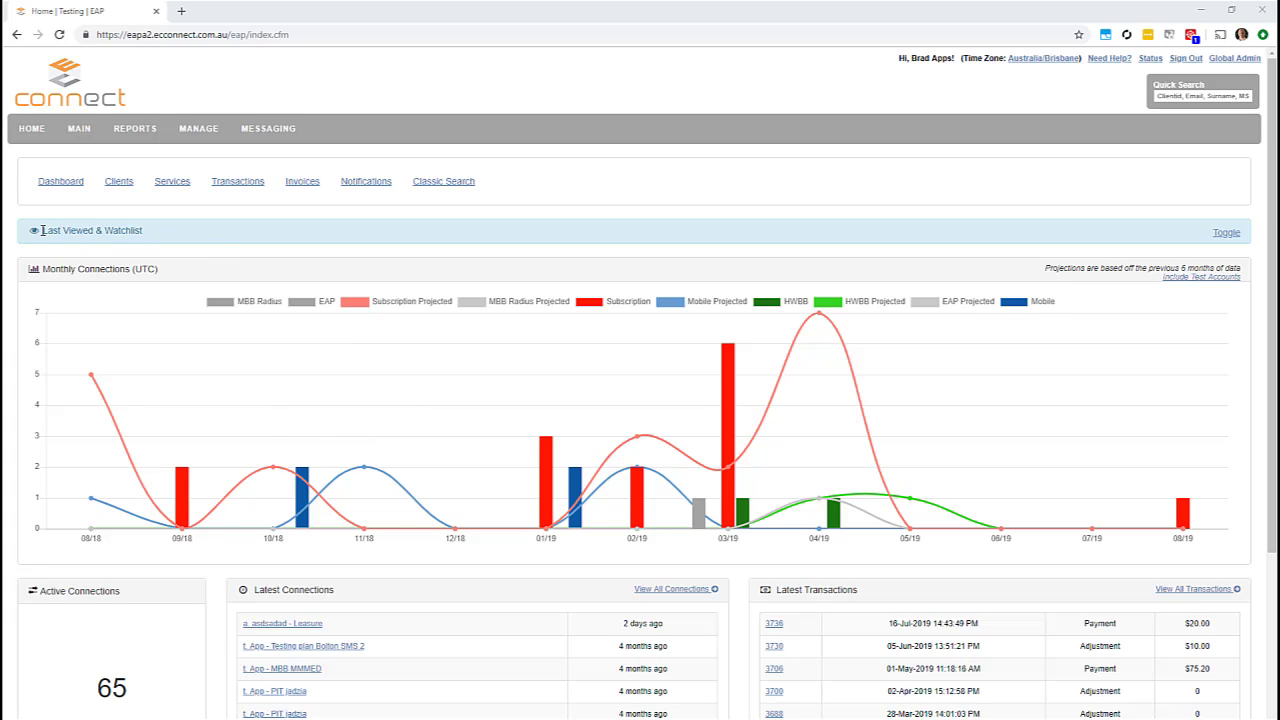
- Expand the Last Viewed & Watchlist section on the home page and open the My Watchlist report
click(118, 230)
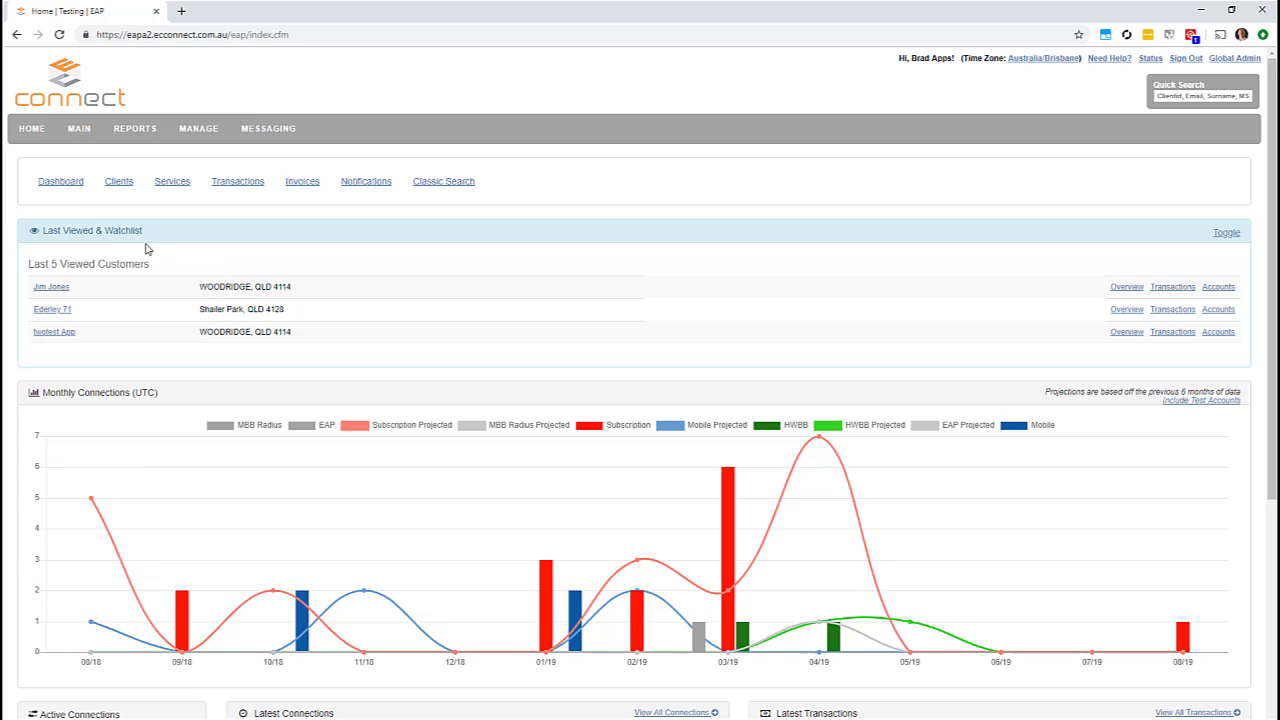
click(79, 129)
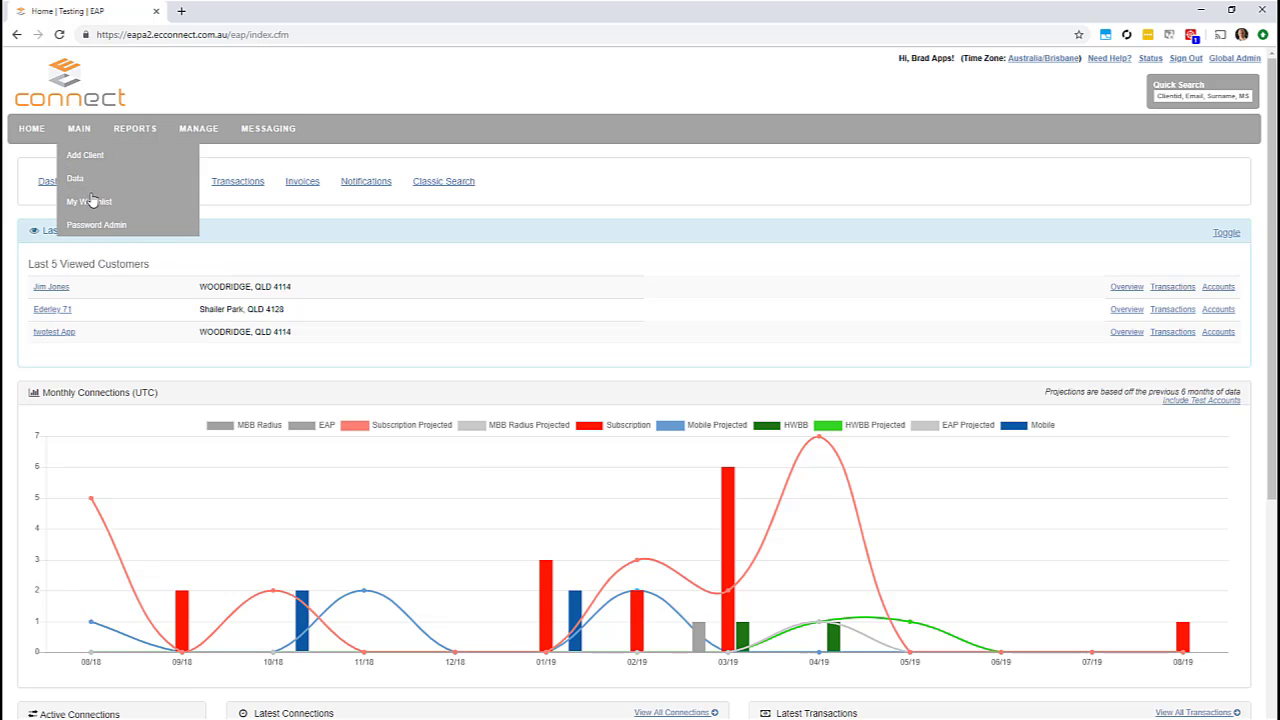
click(87, 204)
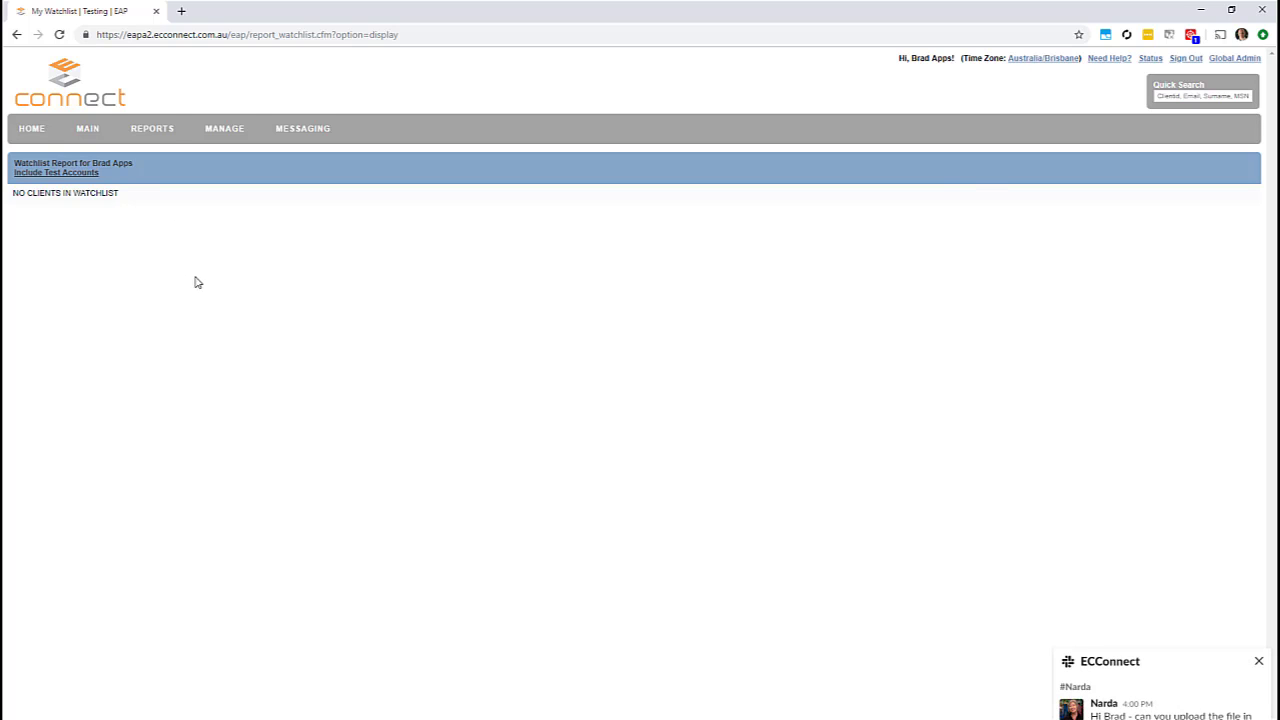
- Search for the overdue client by client ID and open the matching client's overview
click(1199, 95)
text(H)
key(Return)
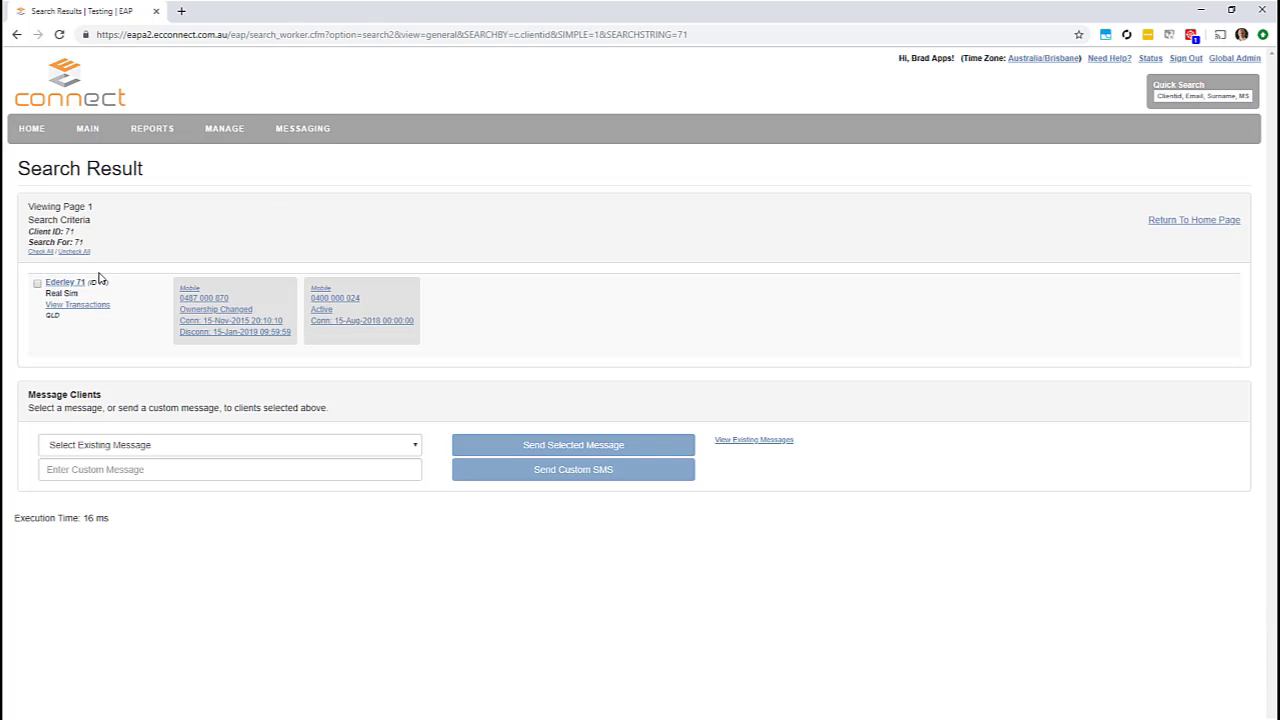
click(68, 284)
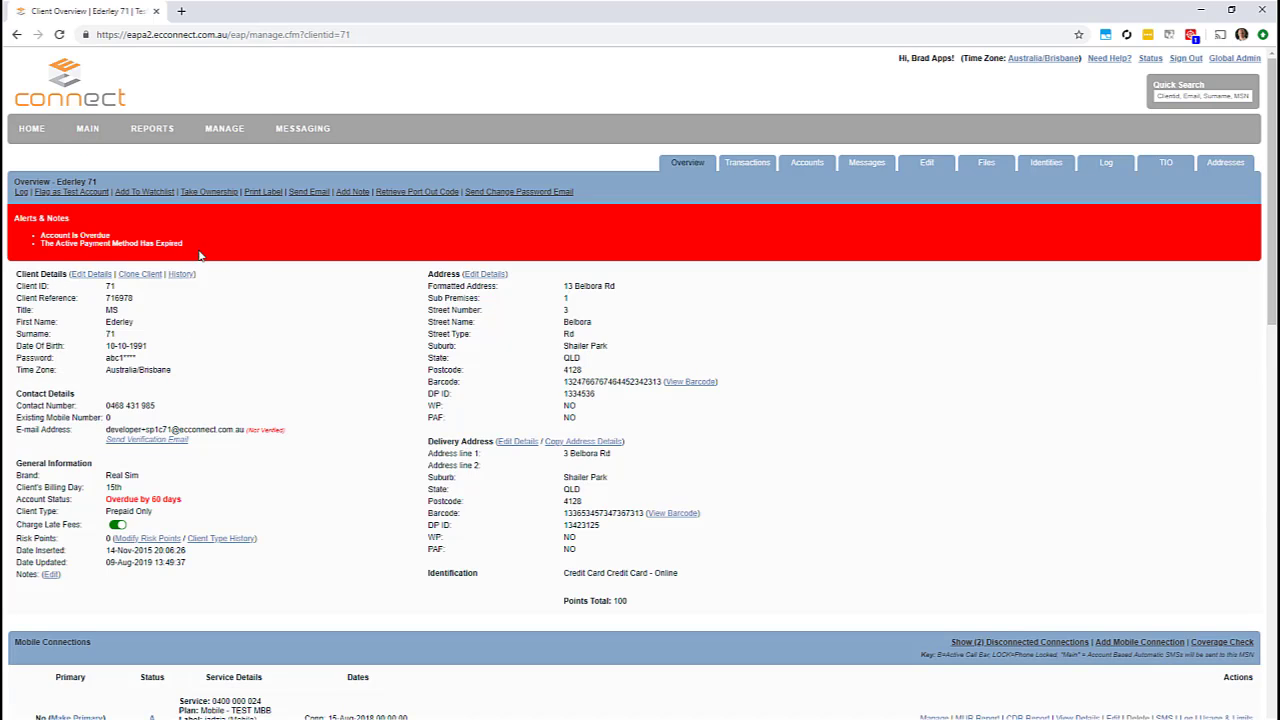
- Add the client to the watchlist with the note "Bar until 30th of August, not paid" and confirm the operation
click(153, 193)
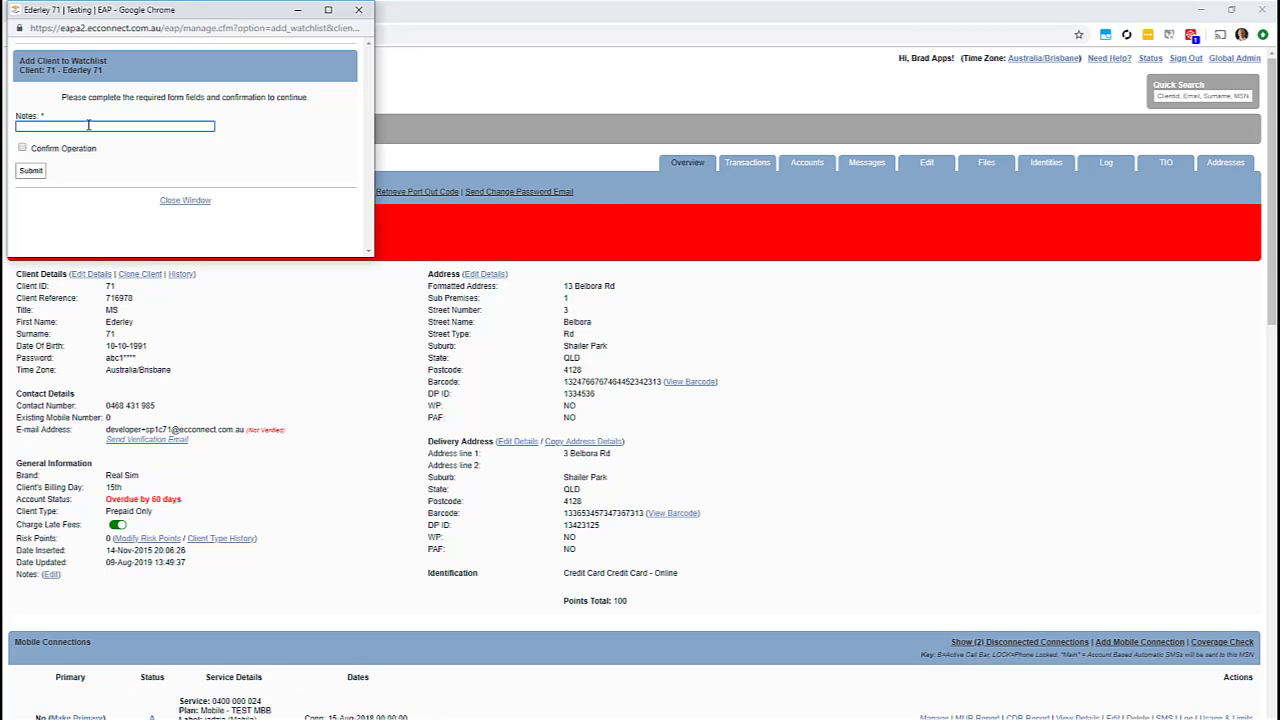
click(88, 125)
text(Bar until 30th of August, not paid)
click(22, 148)
click(31, 171)
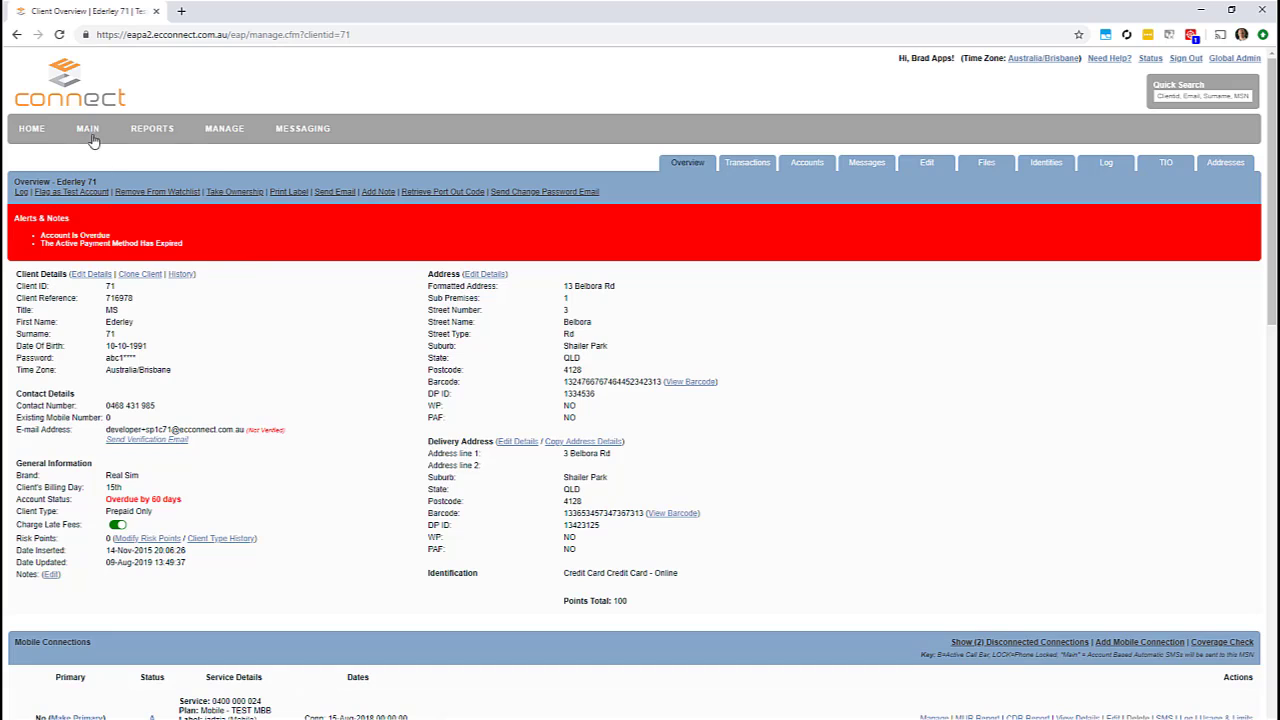
- Open the My Watchlist report and remove the selected client through the multiple-client removal option
mouse_move(88, 130)
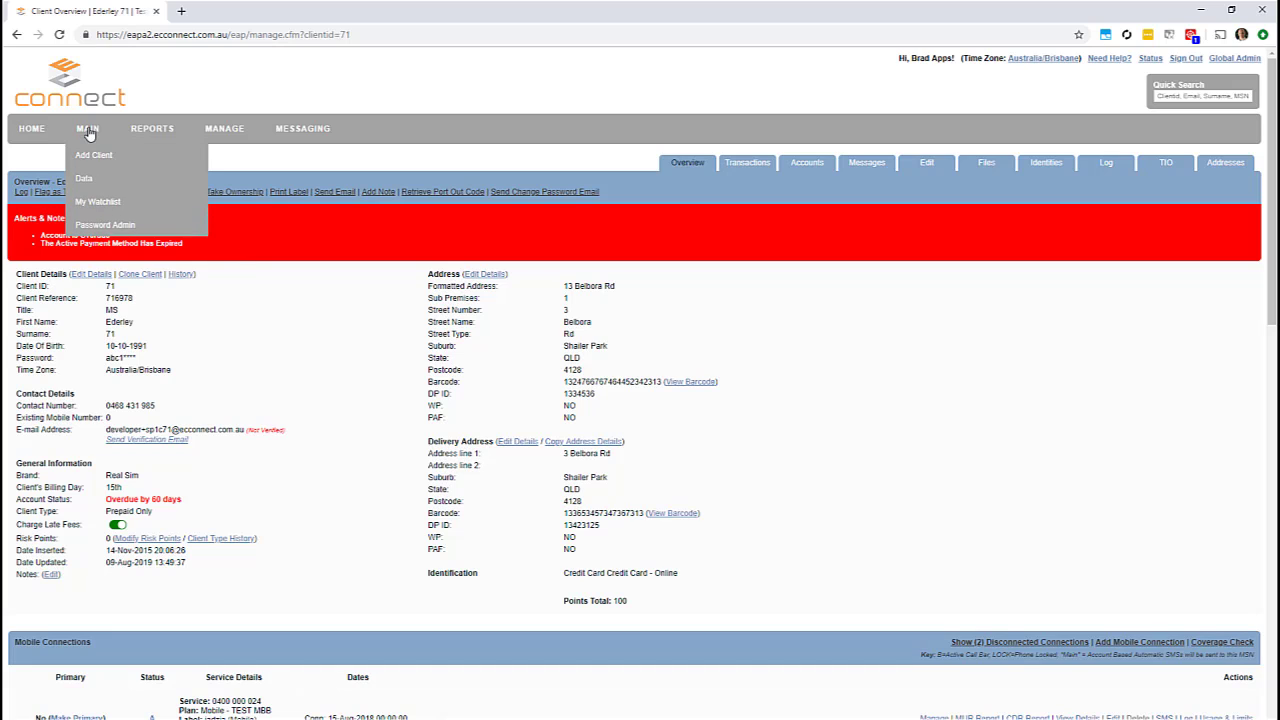
click(96, 202)
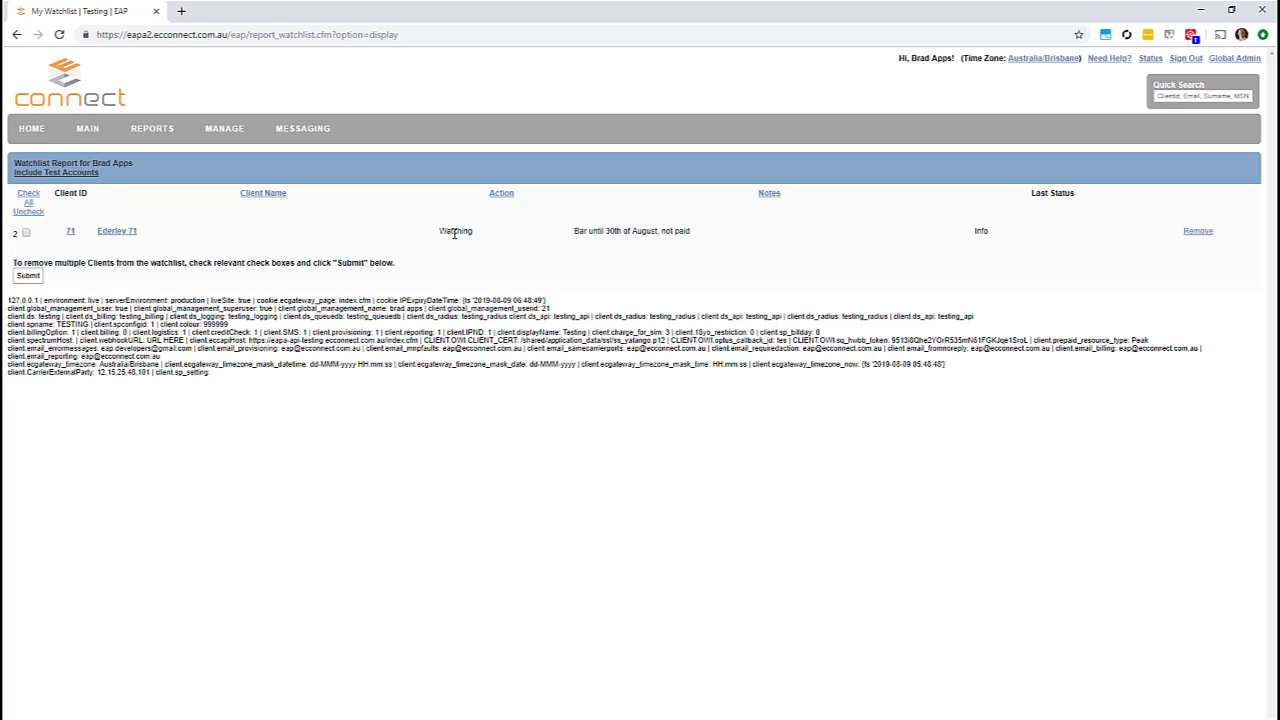
click(27, 233)
click(28, 275)
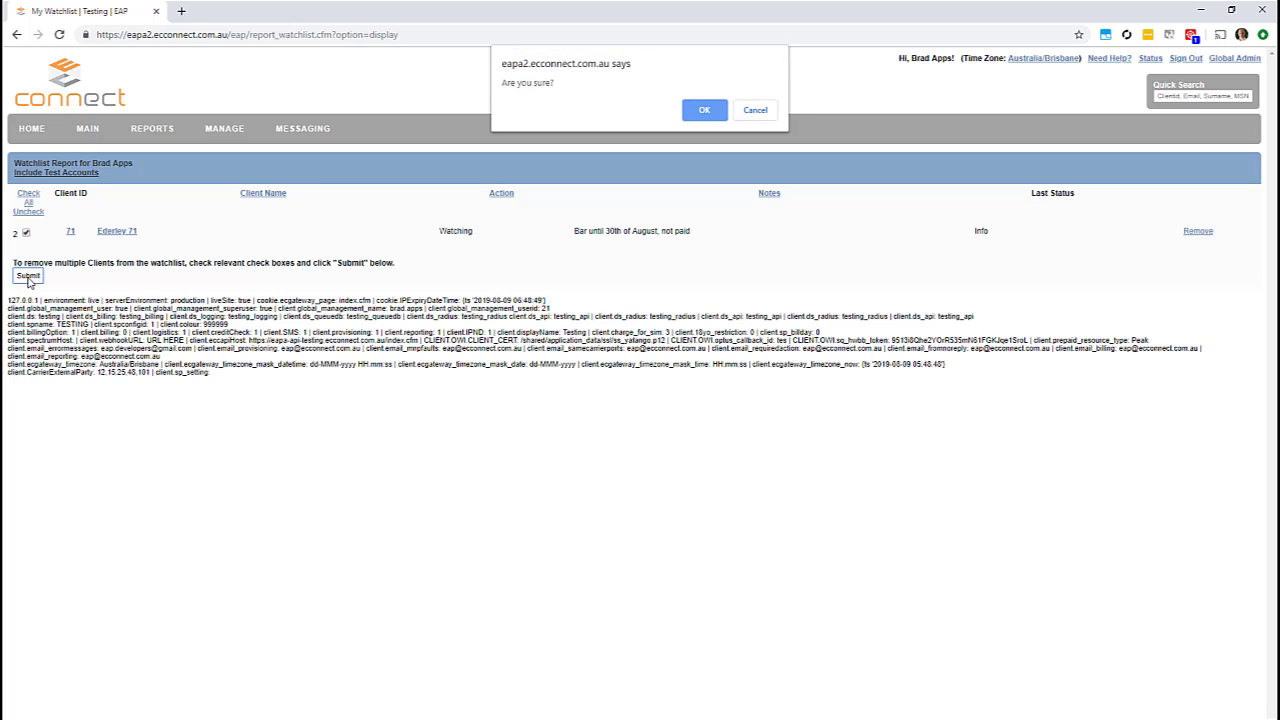
click(705, 112)
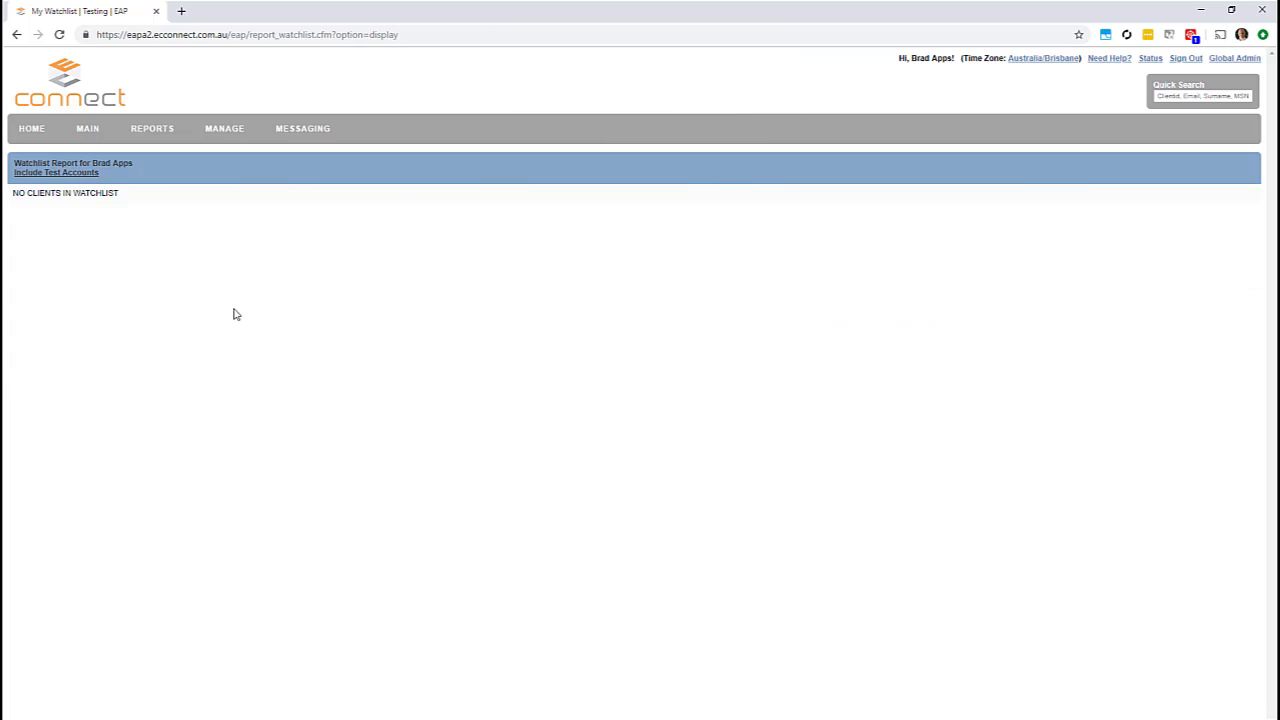
- Find the removed client again by client ID and open its overview
click(1190, 98)
text(71)
key(Return)
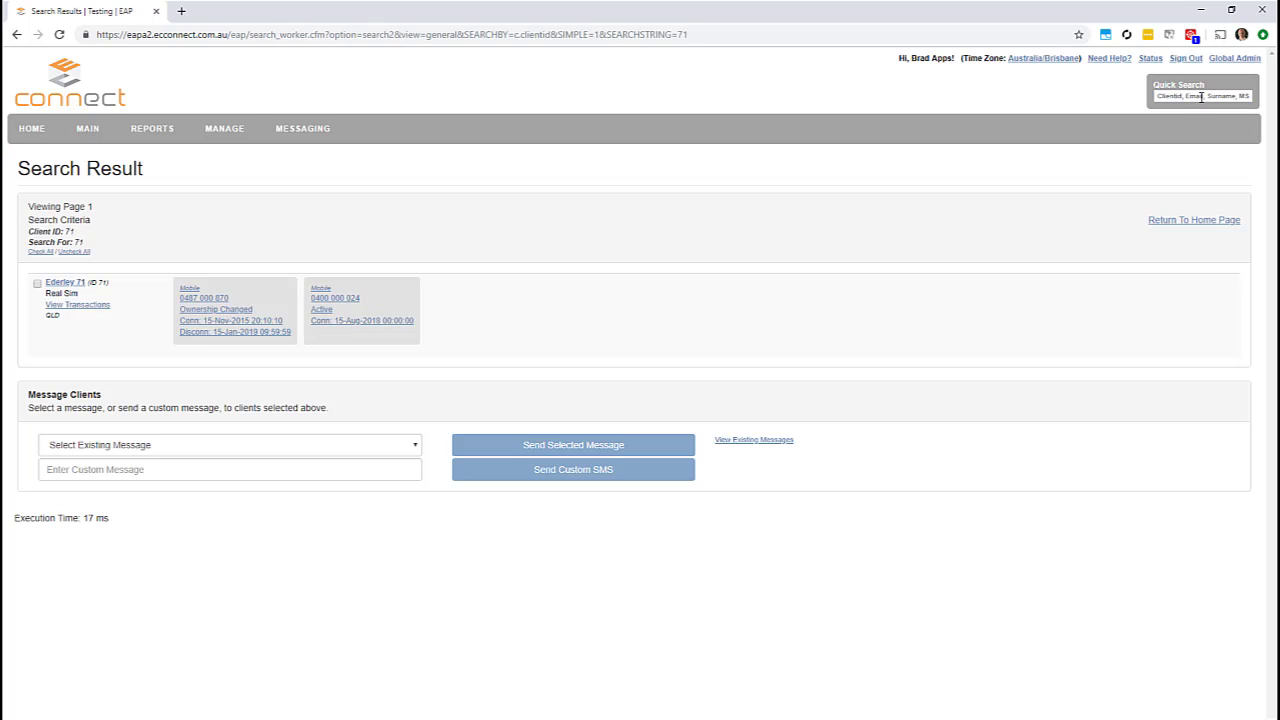
click(66, 284)
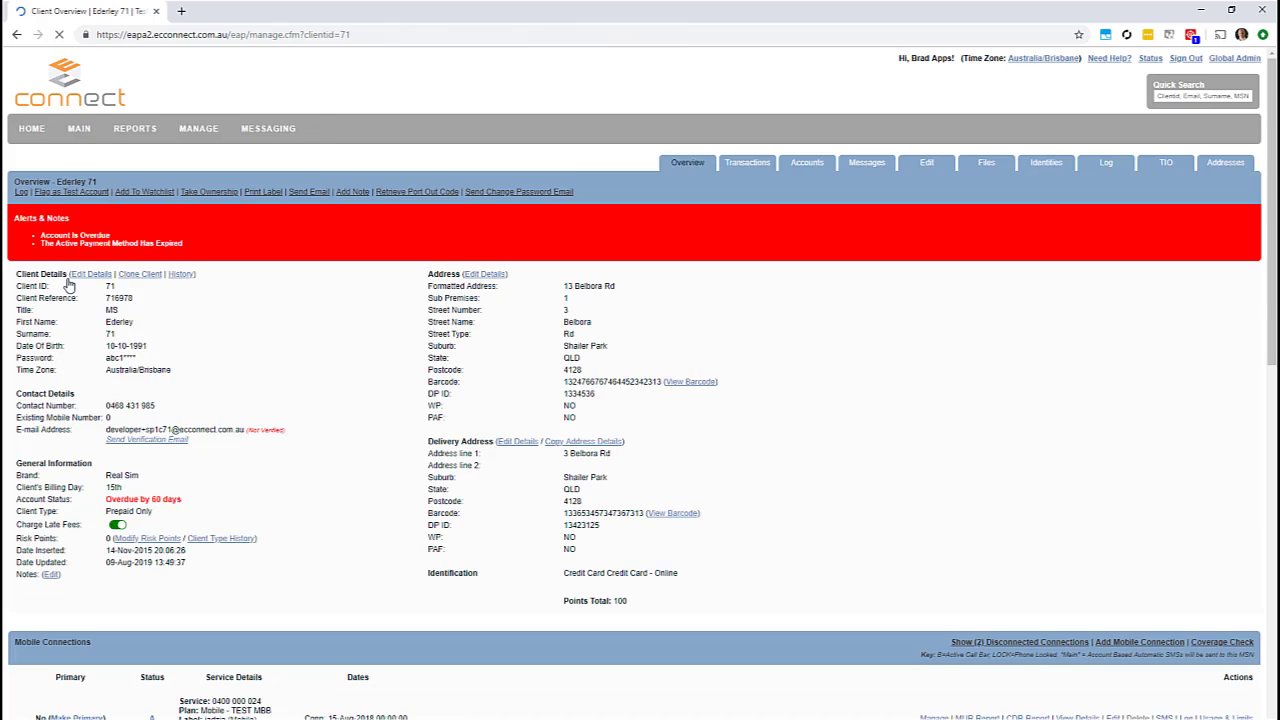
- Take ownership of the client with the note "My client do not touch" and confirm the operation
click(206, 191)
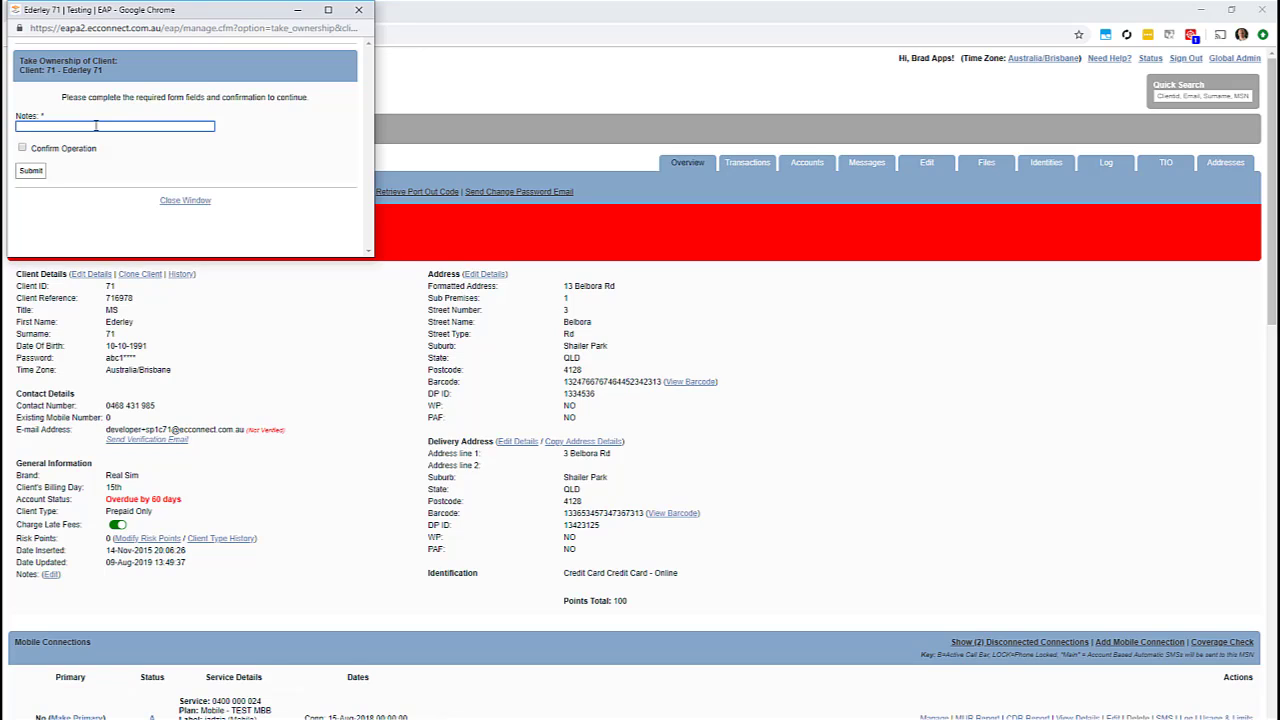
text(My client do not touch)
click(22, 148)
click(31, 172)
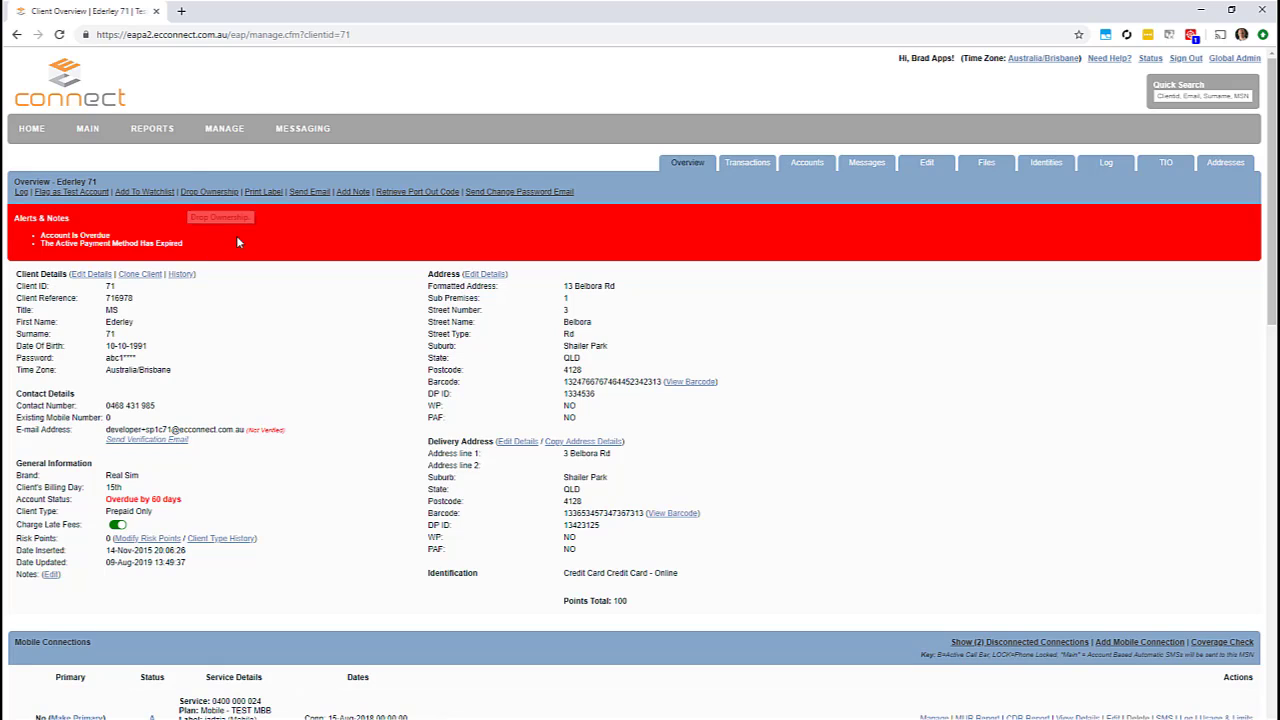
- Open the My Watchlist report and examine the Action entry for the owned client
mouse_move(87, 128)
click(100, 203)
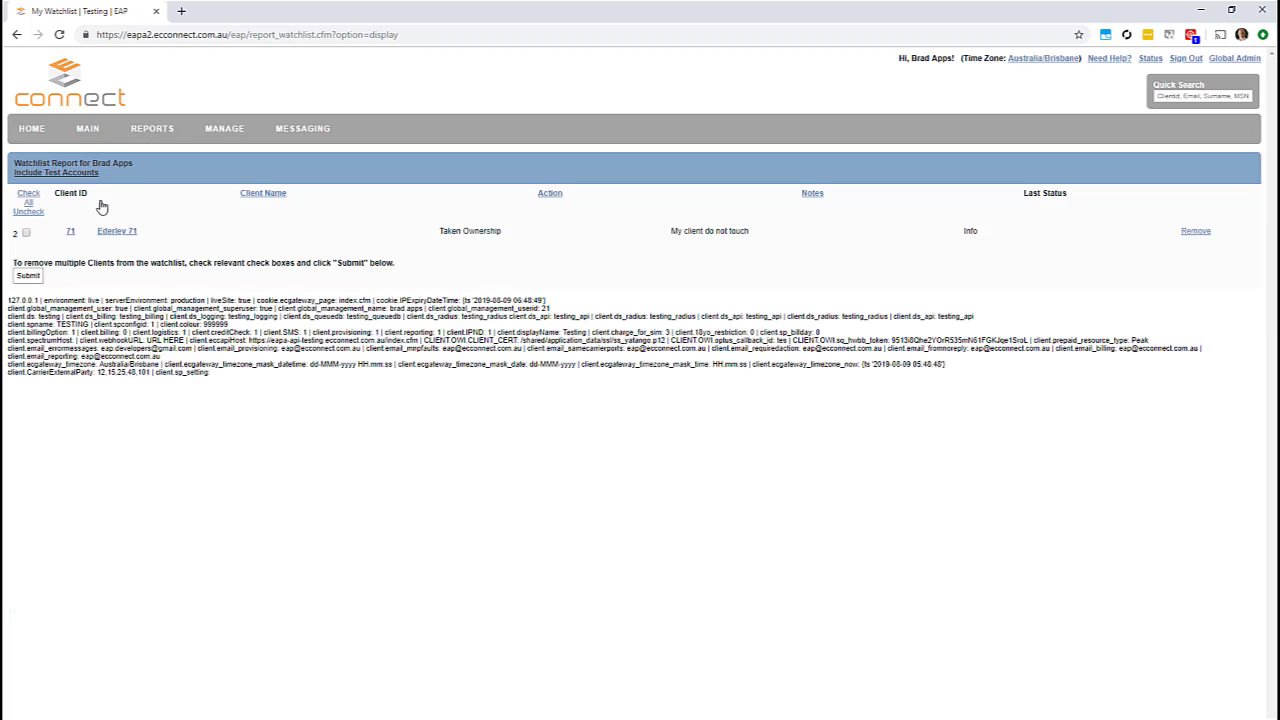
drag(440, 232, 514, 232)
click(472, 234)
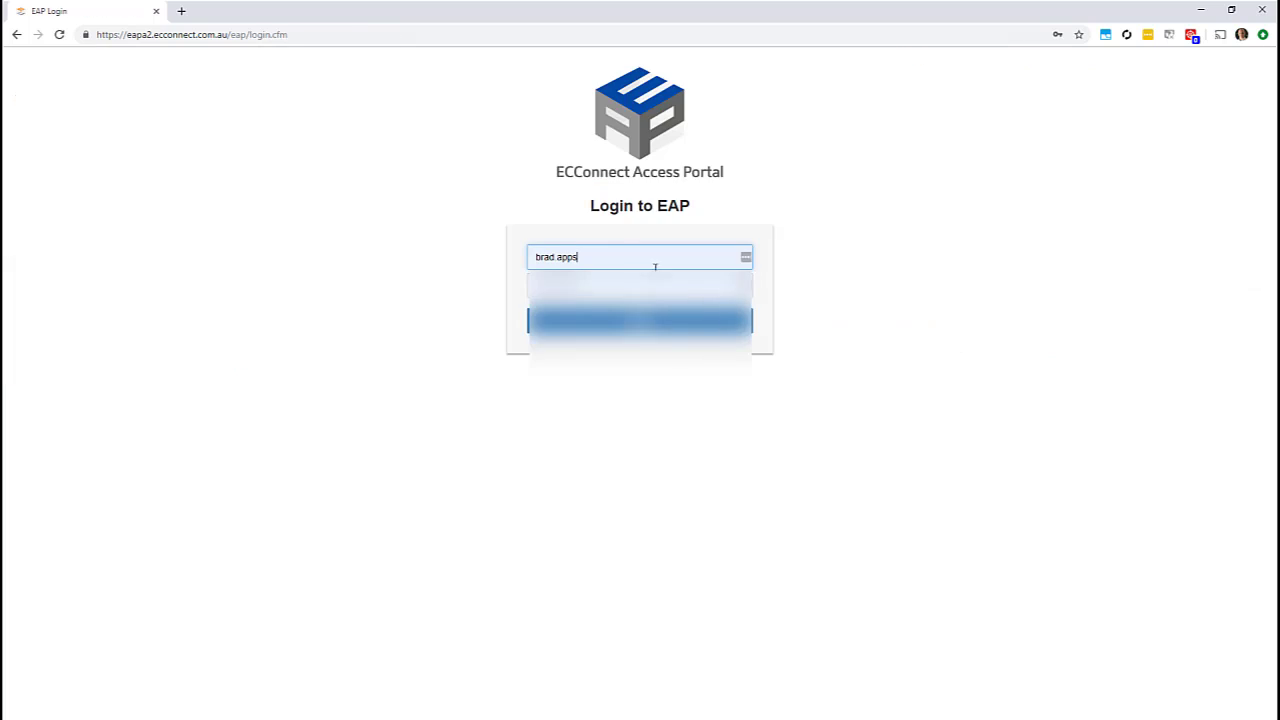
- Log in to EAP with the username "Demo" and choose the service provider
drag(624, 260, 499, 263)
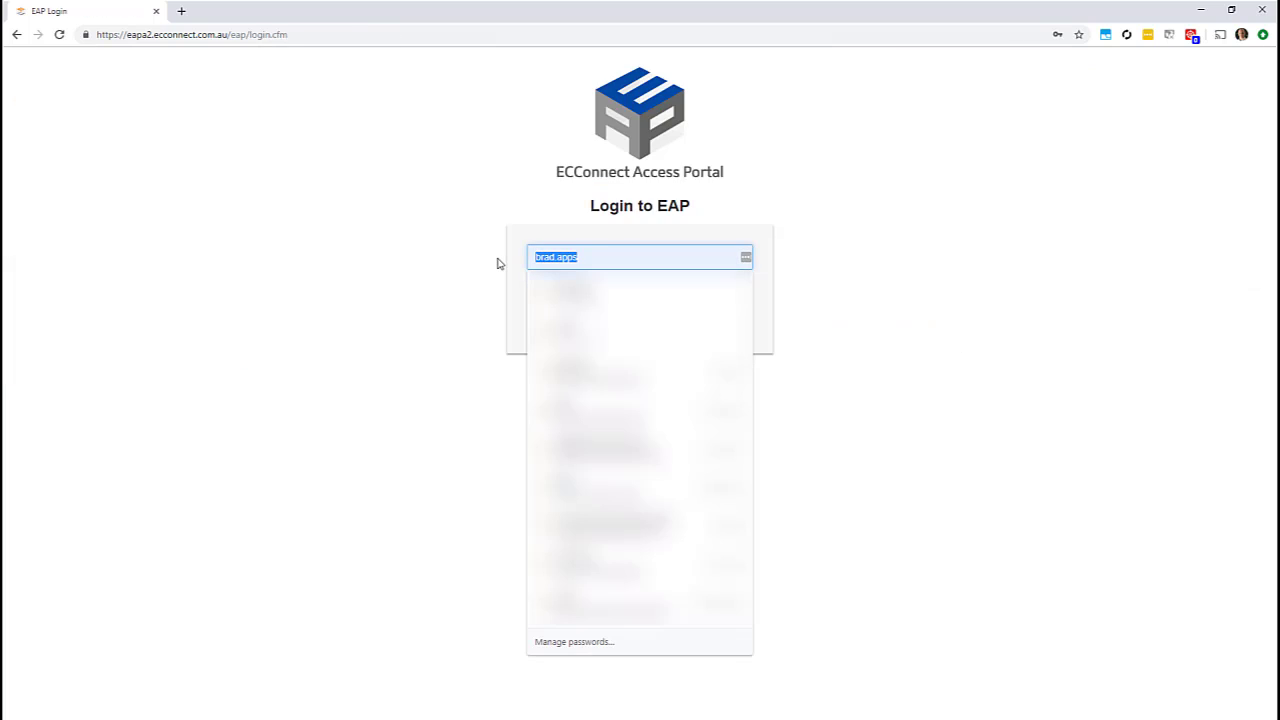
text(Demo)
key(Return)
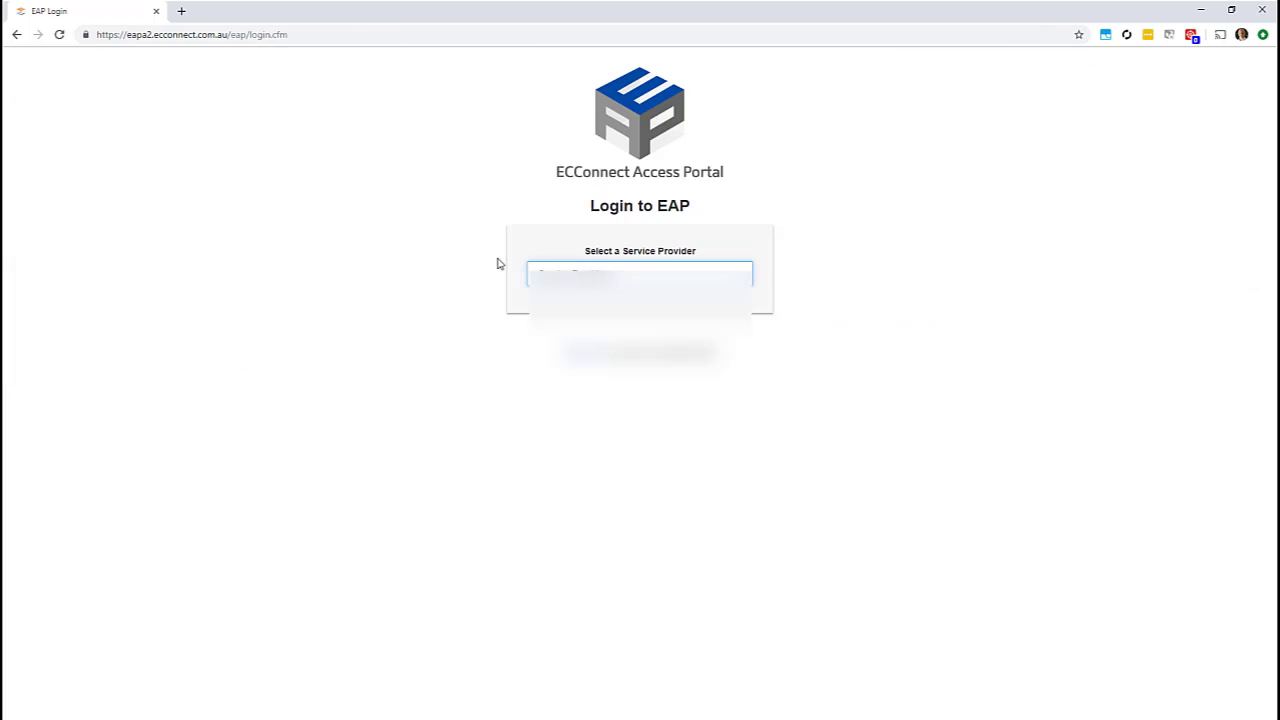
click(575, 274)
click(686, 512)
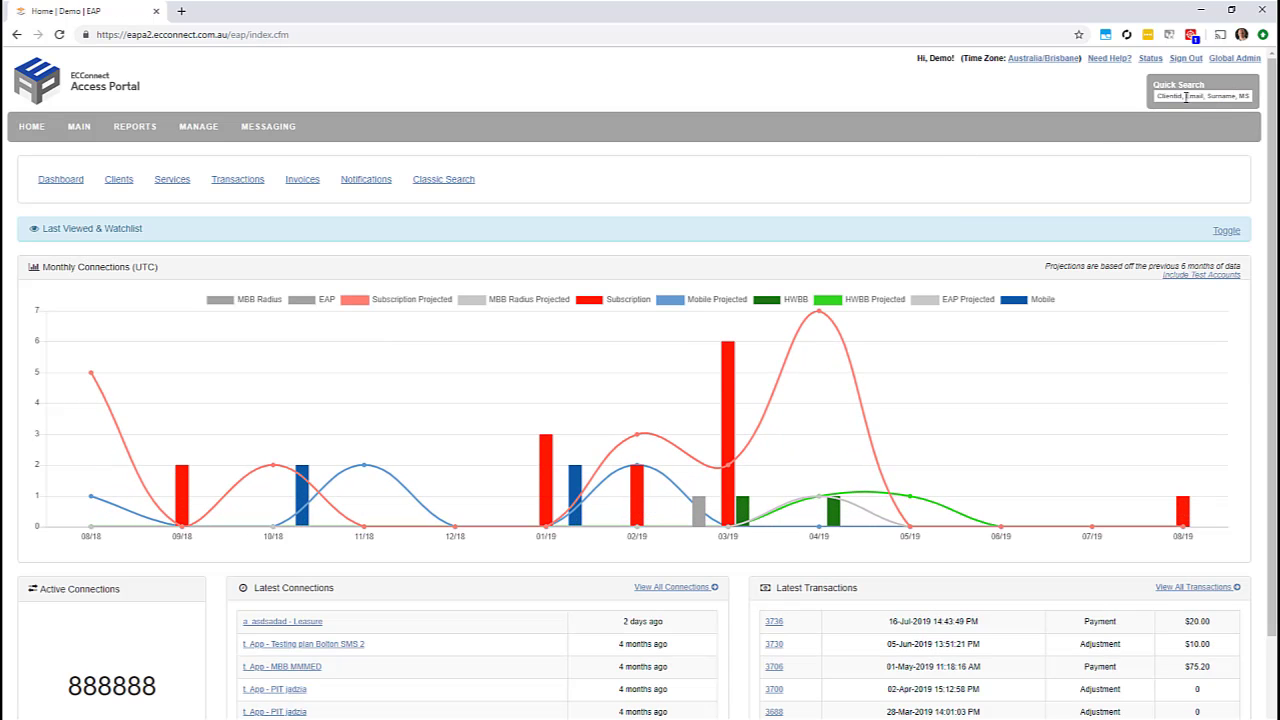
- Look up the owned client by client ID from the Demo account and examine the ownership label on its overview
click(1186, 96)
text(71)
key(Return)
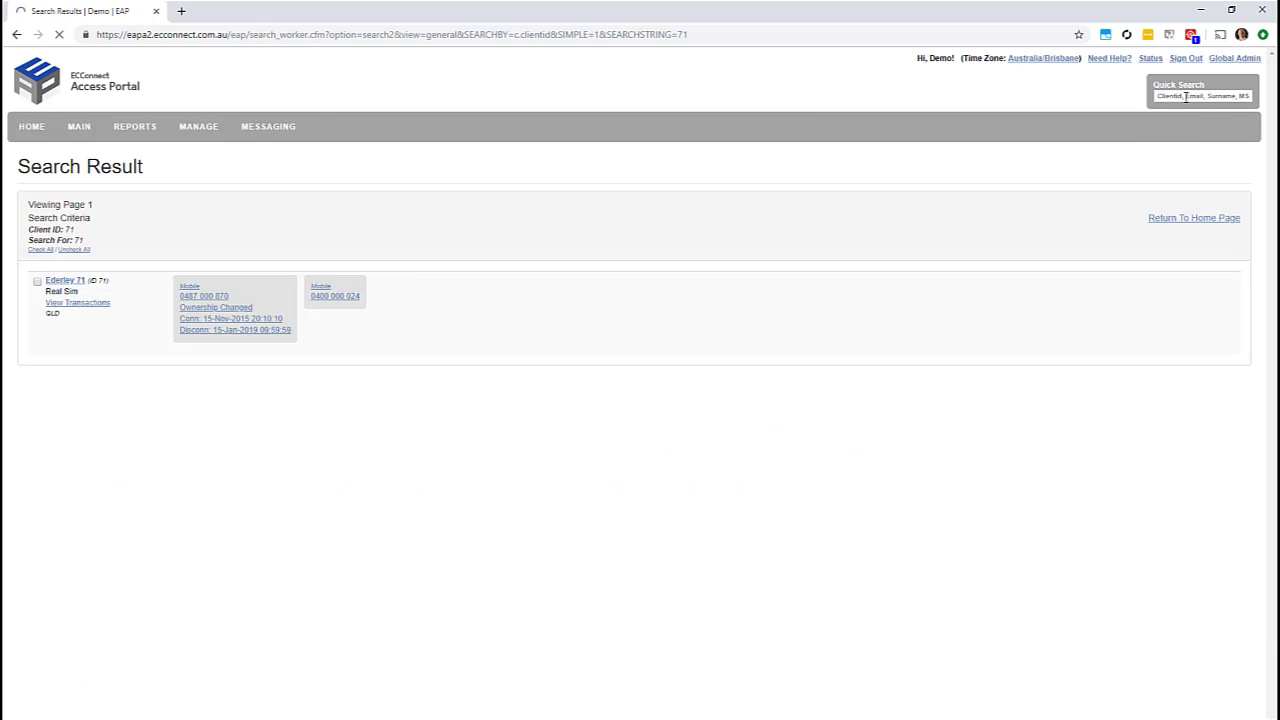
click(64, 281)
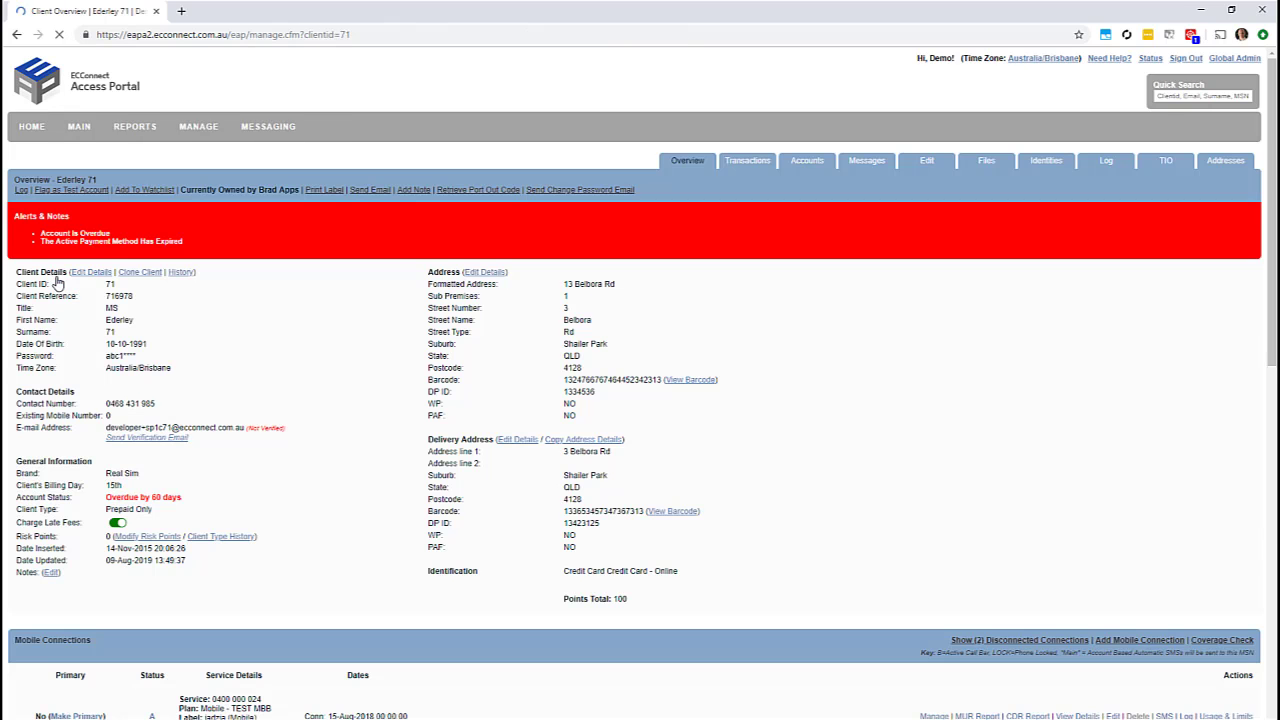
drag(182, 191, 286, 190)
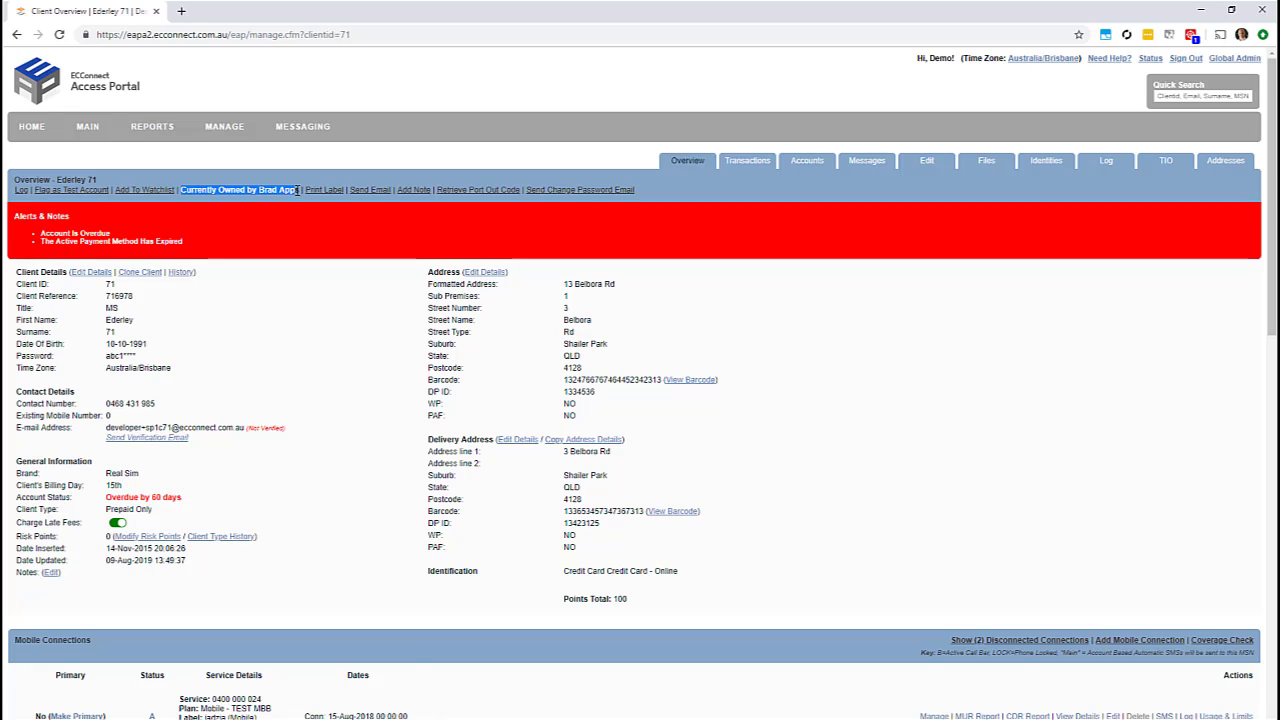
click(273, 190)
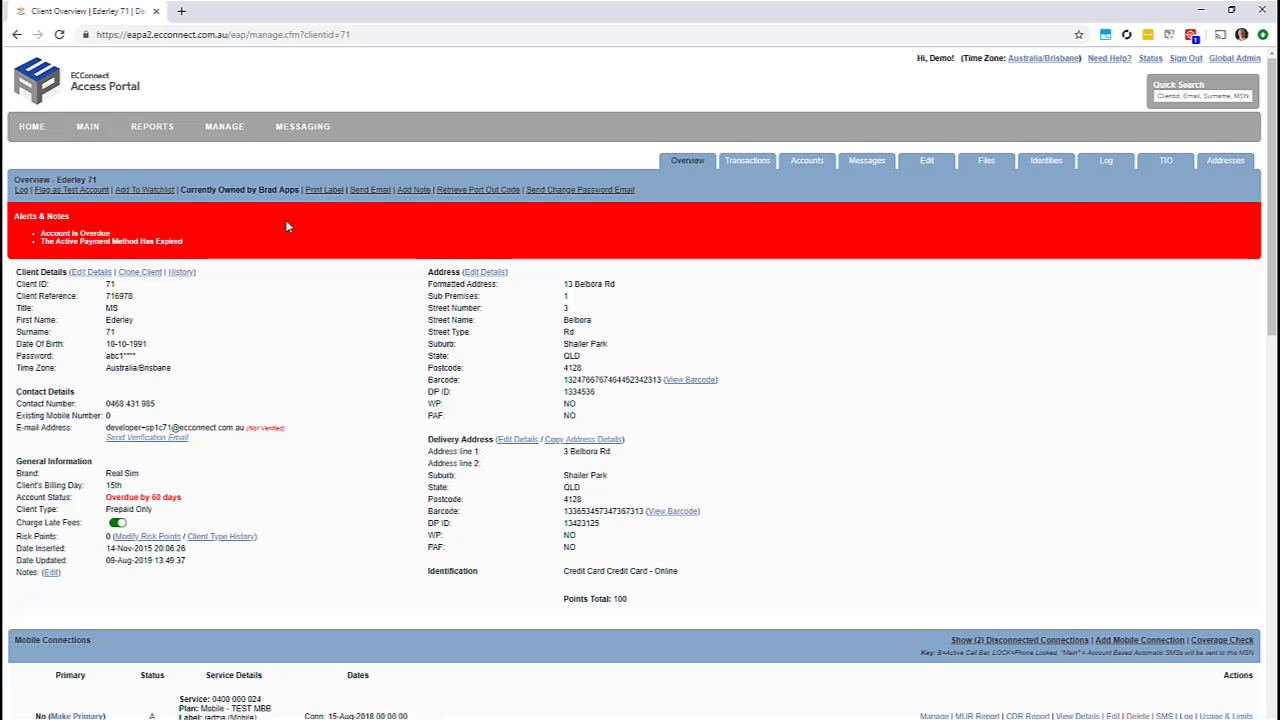
- Switch from the Demo account back to the original user and service provider, and open the My Watchlist report
click(1186, 59)
drag(581, 263, 503, 266)
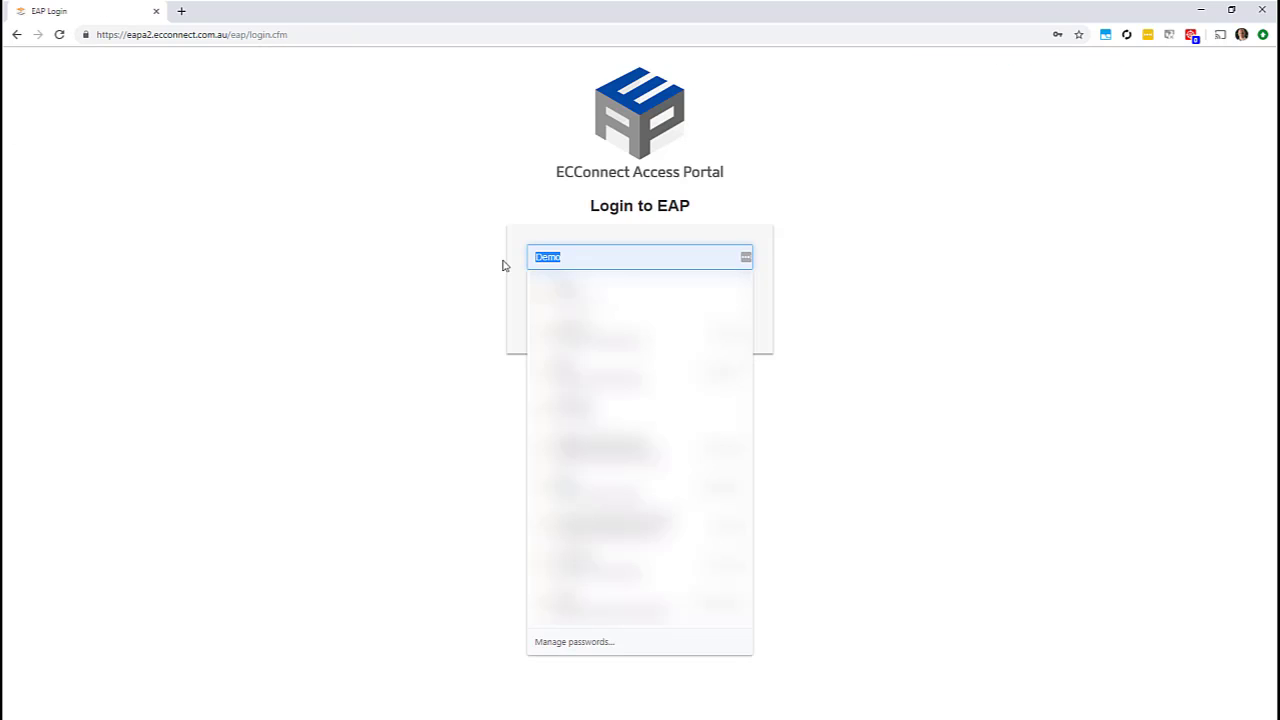
text(brad.apps)
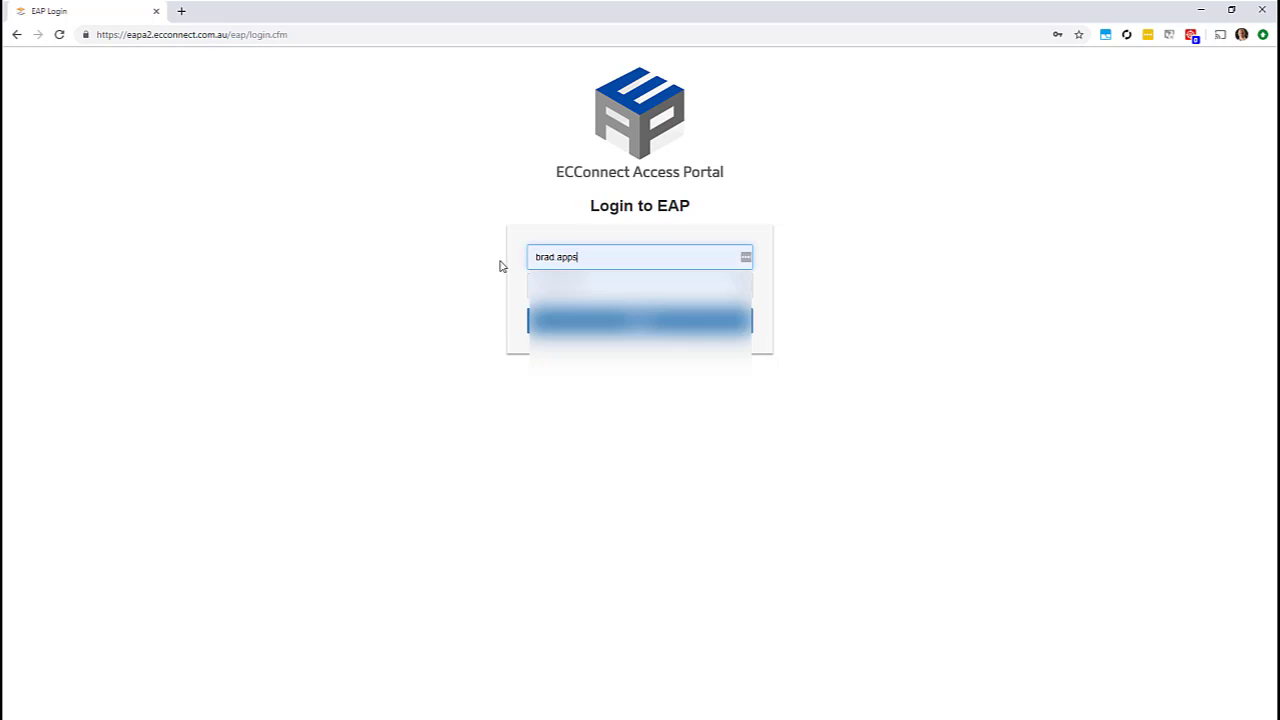
key(Return)
click(668, 274)
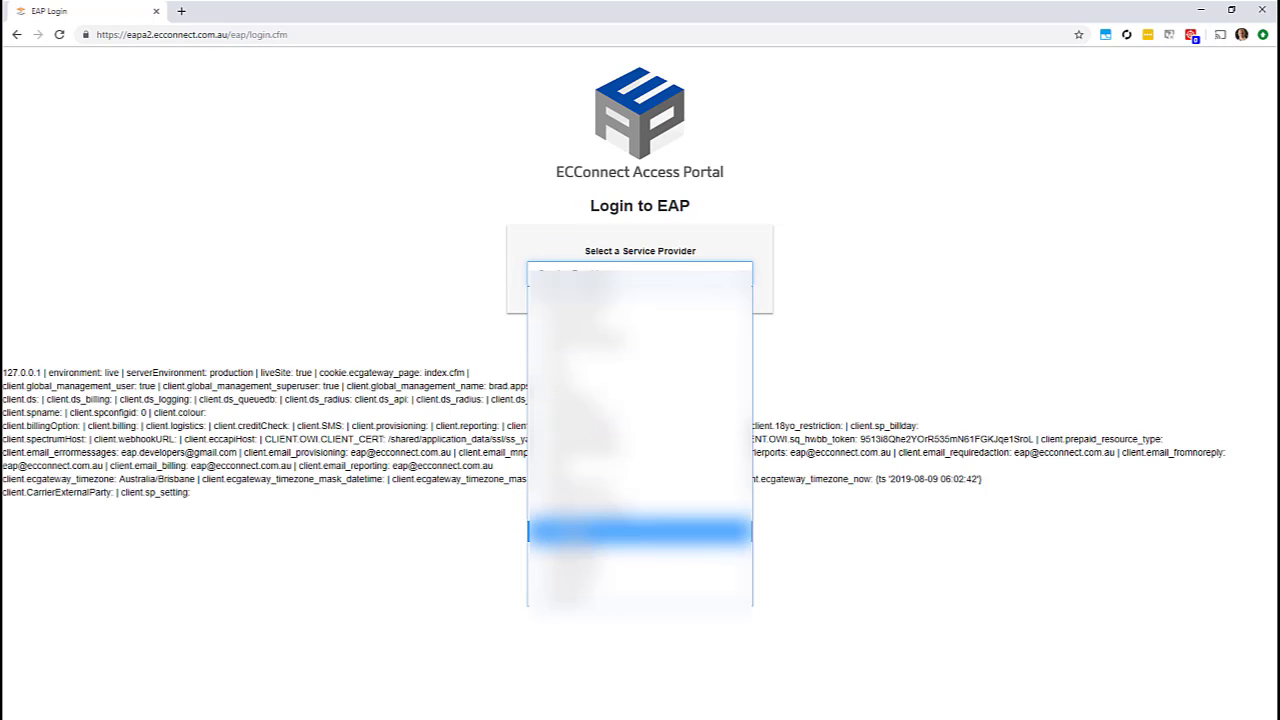
click(690, 531)
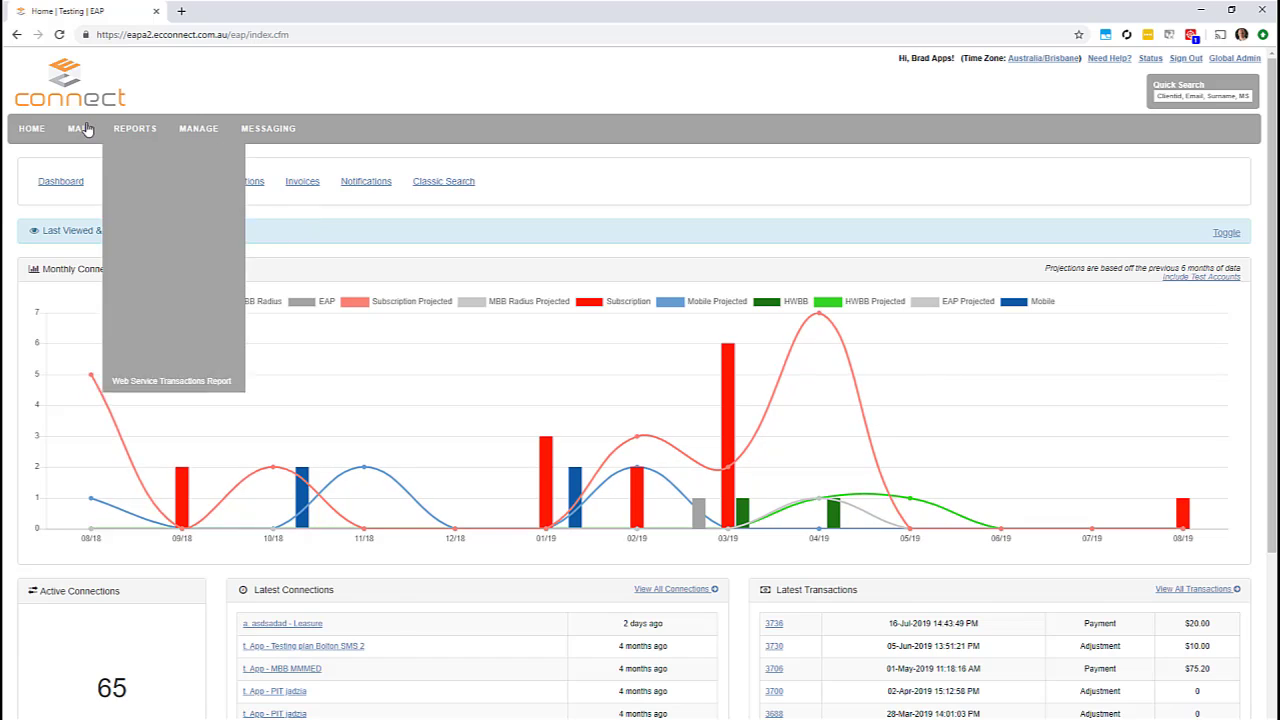
mouse_move(78, 128)
click(103, 203)
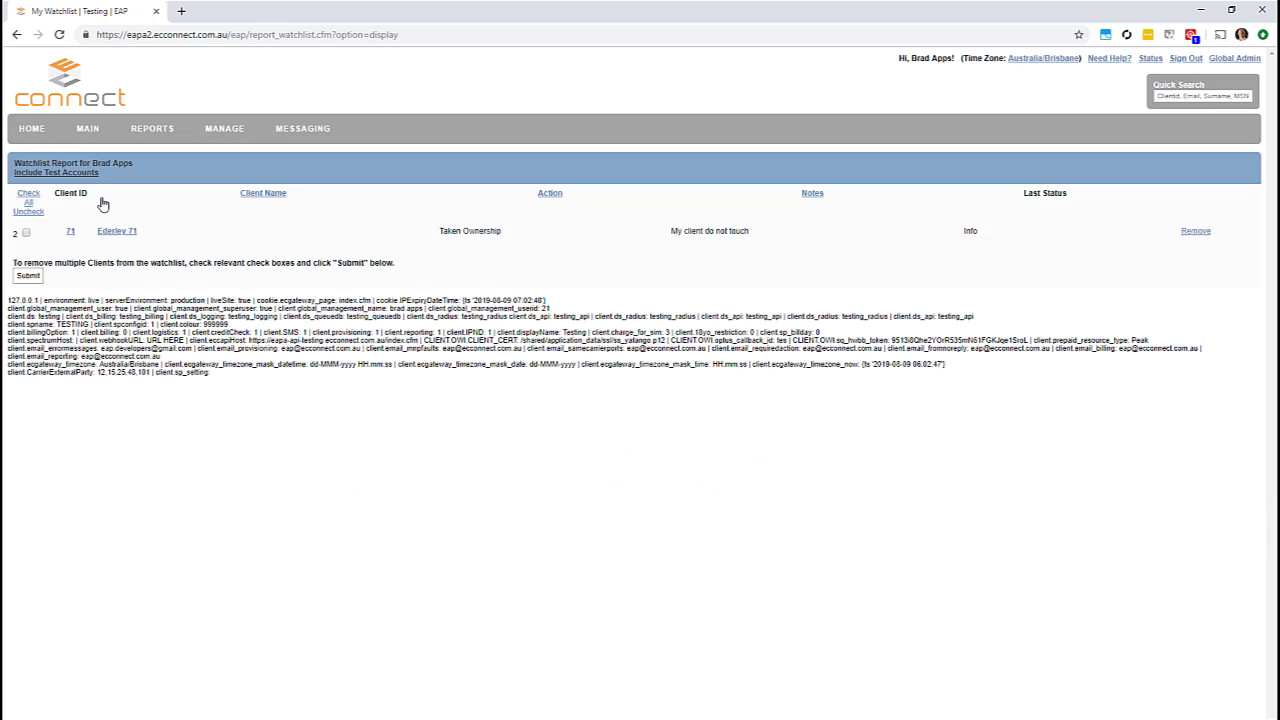
- Search for clients by surname and open the overview of the first match
click(1206, 100)
text(jones)
key(Return)
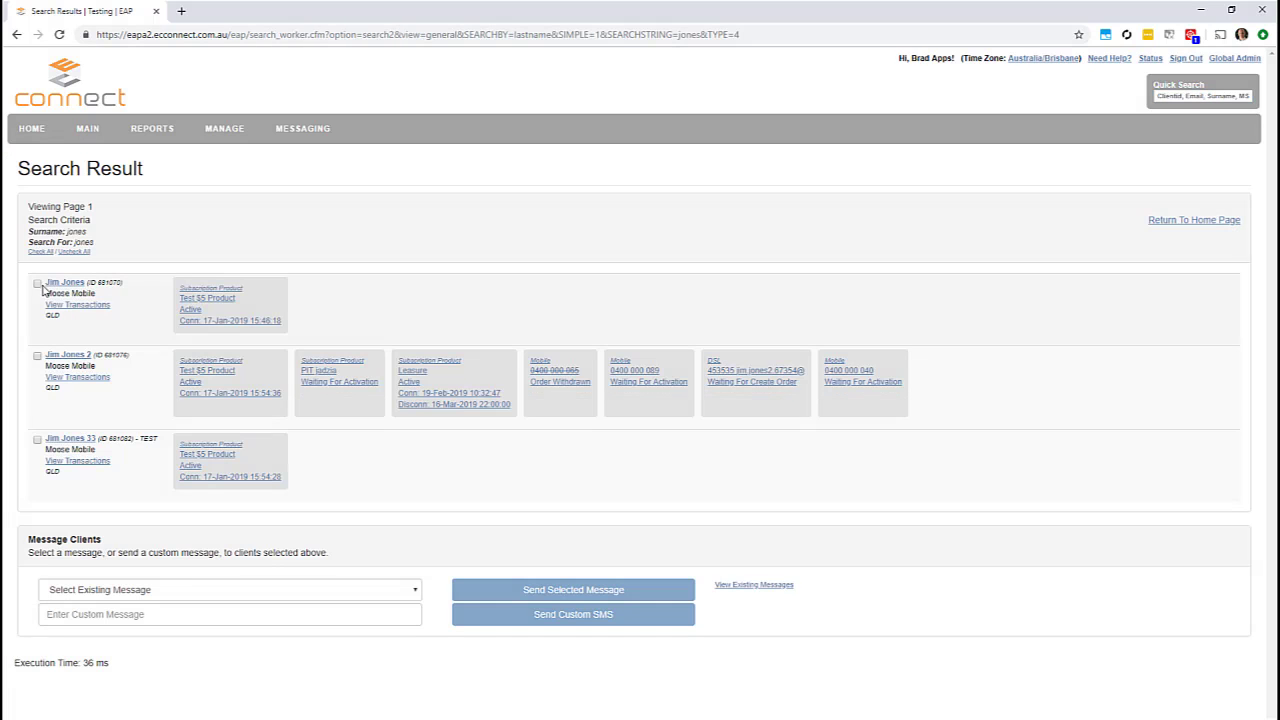
click(60, 284)
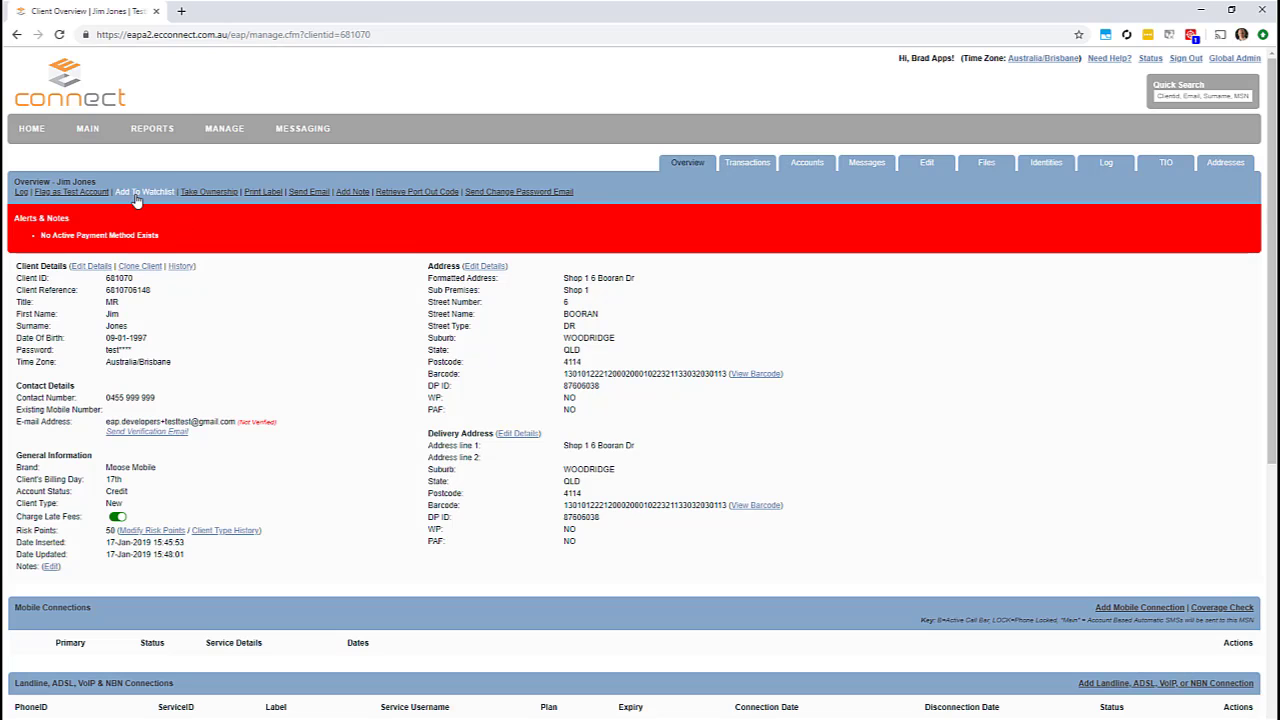
- Add this client to the watchlist with the note "Testing 2" and confirm the operation
click(137, 192)
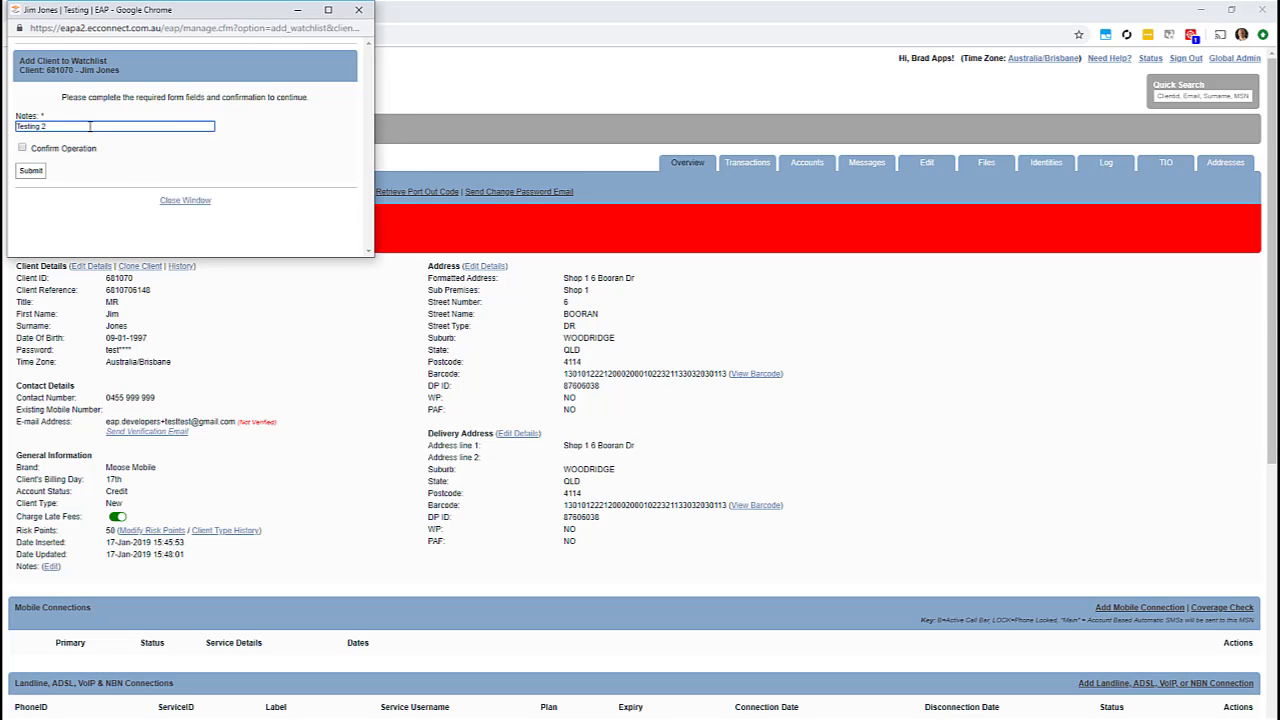
click(22, 148)
click(32, 172)
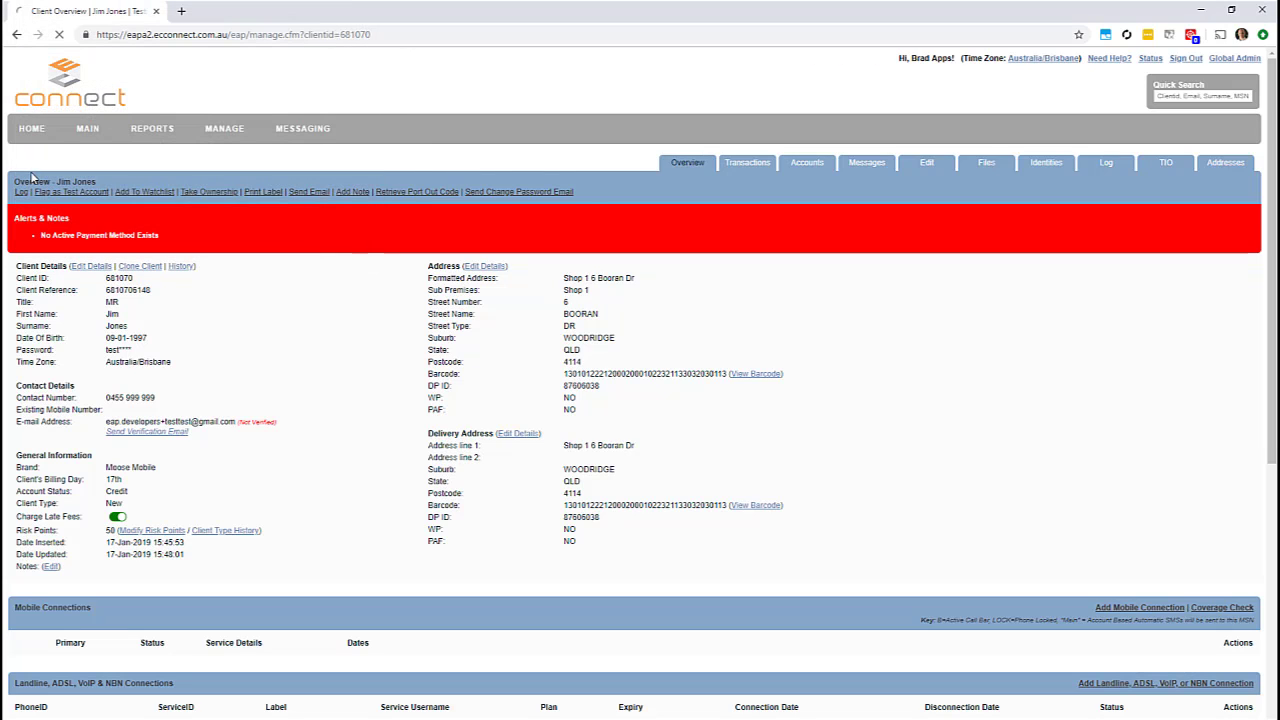
- Repeat the client search with the same surname and open the second match
click(1206, 100)
text(jones)
key(Return)
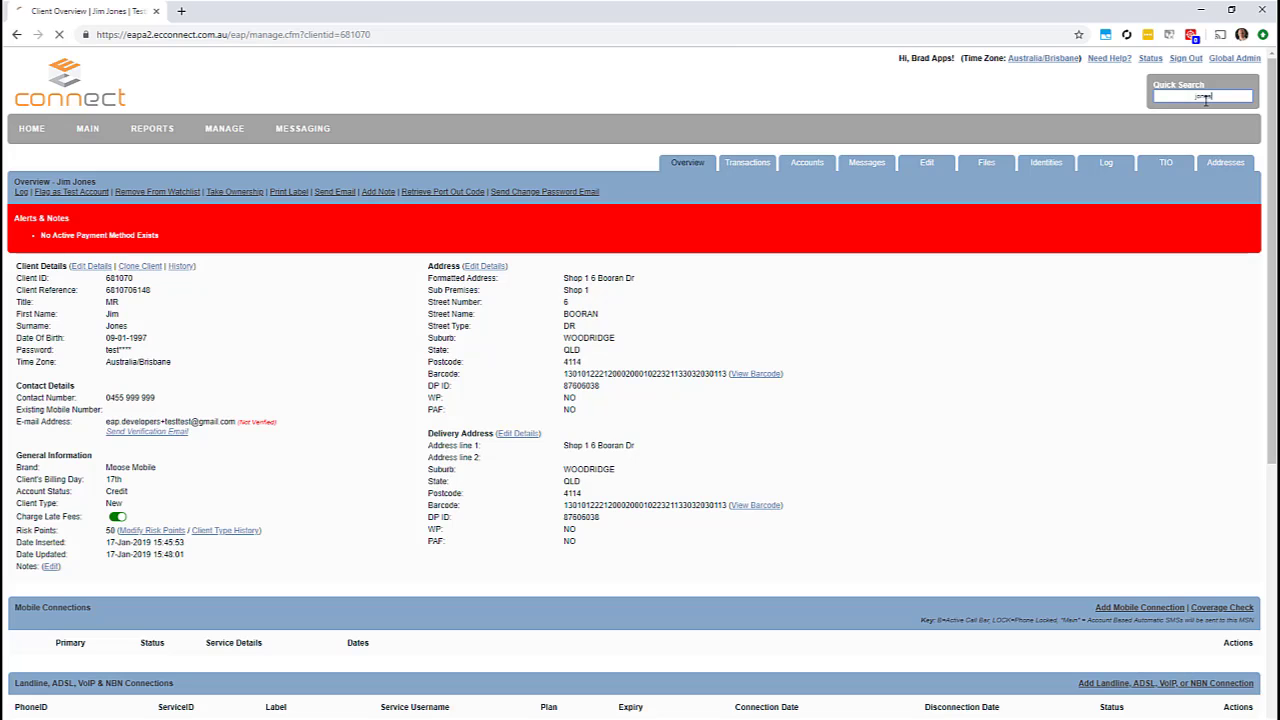
click(80, 356)
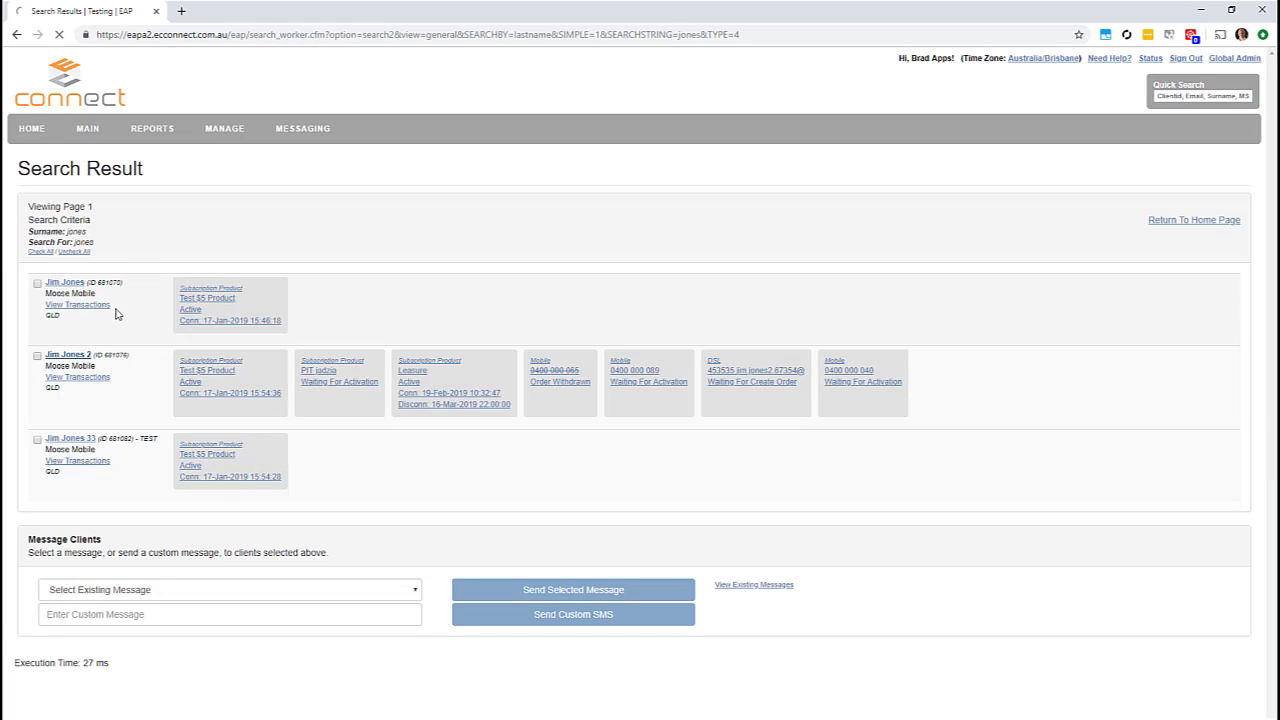
- Take ownership of this client with the note "Taken Ownership so I can handle this client" and confirm the operation
click(137, 195)
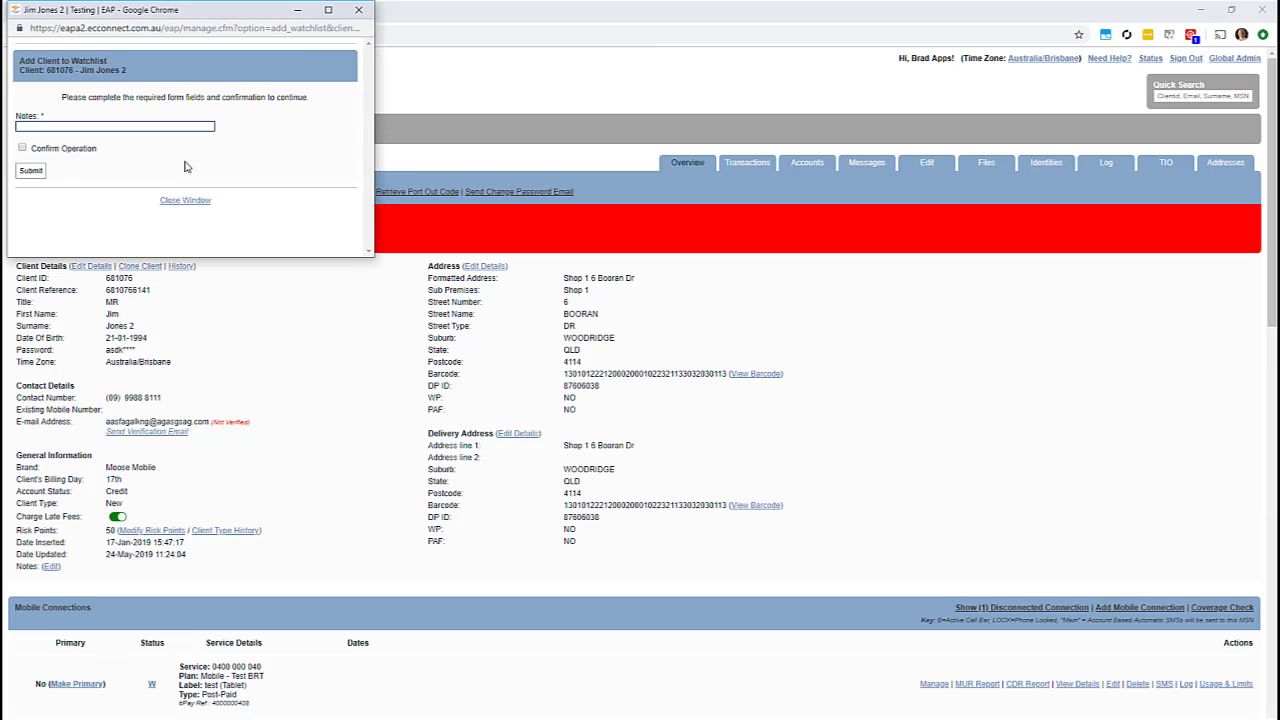
click(376, 10)
click(205, 191)
text(Taken Ownership so I can handle this client)
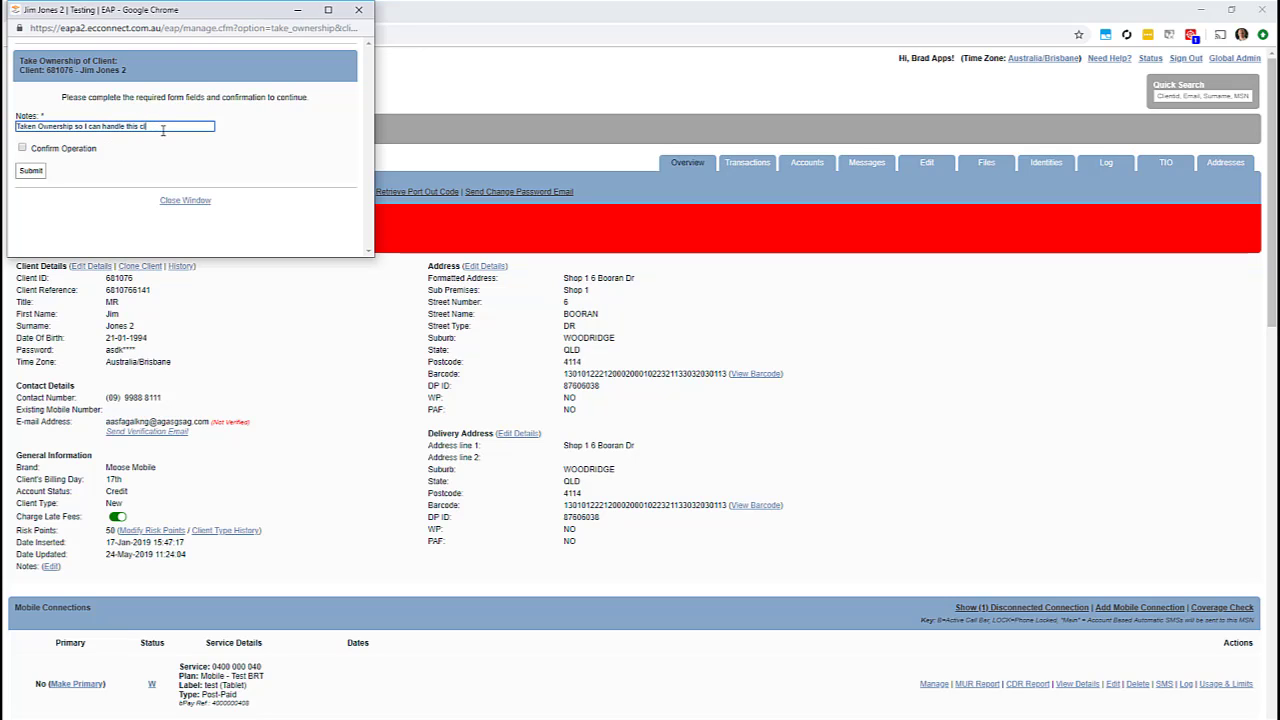
click(22, 148)
click(31, 171)
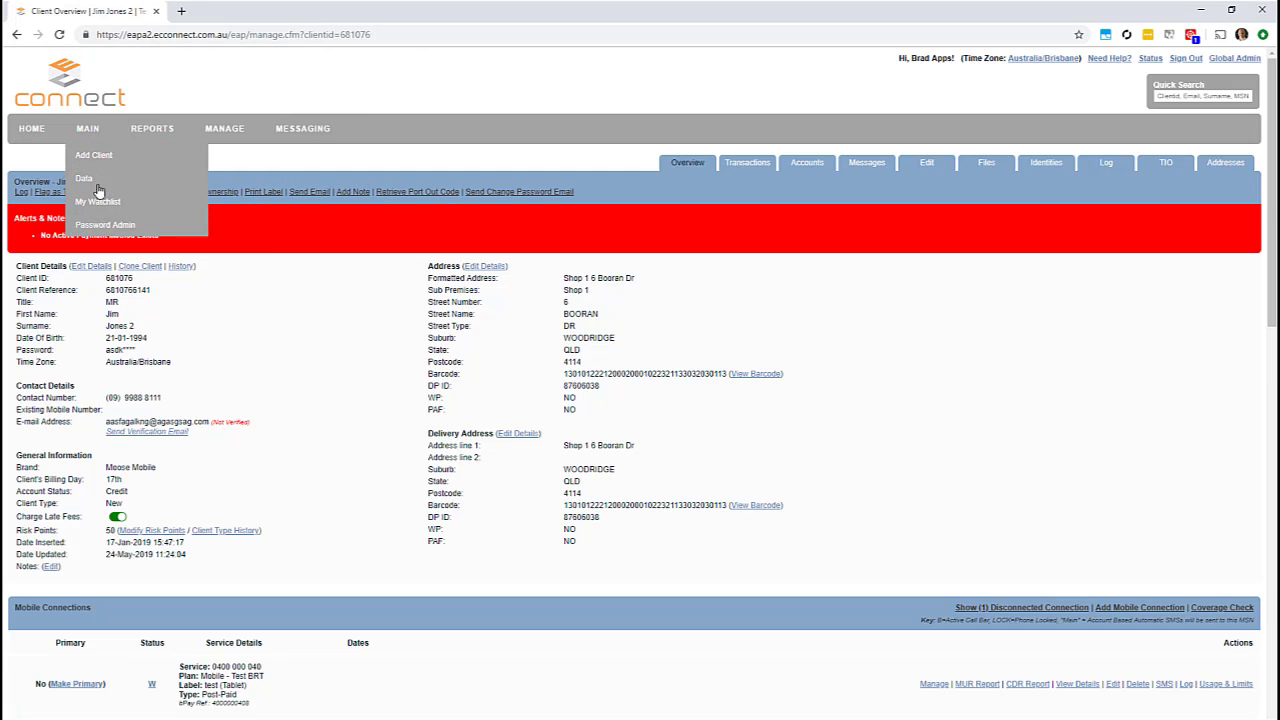
- Review the My Watchlist report and expand the Last Viewed & Watchlist section on the home page
click(100, 200)
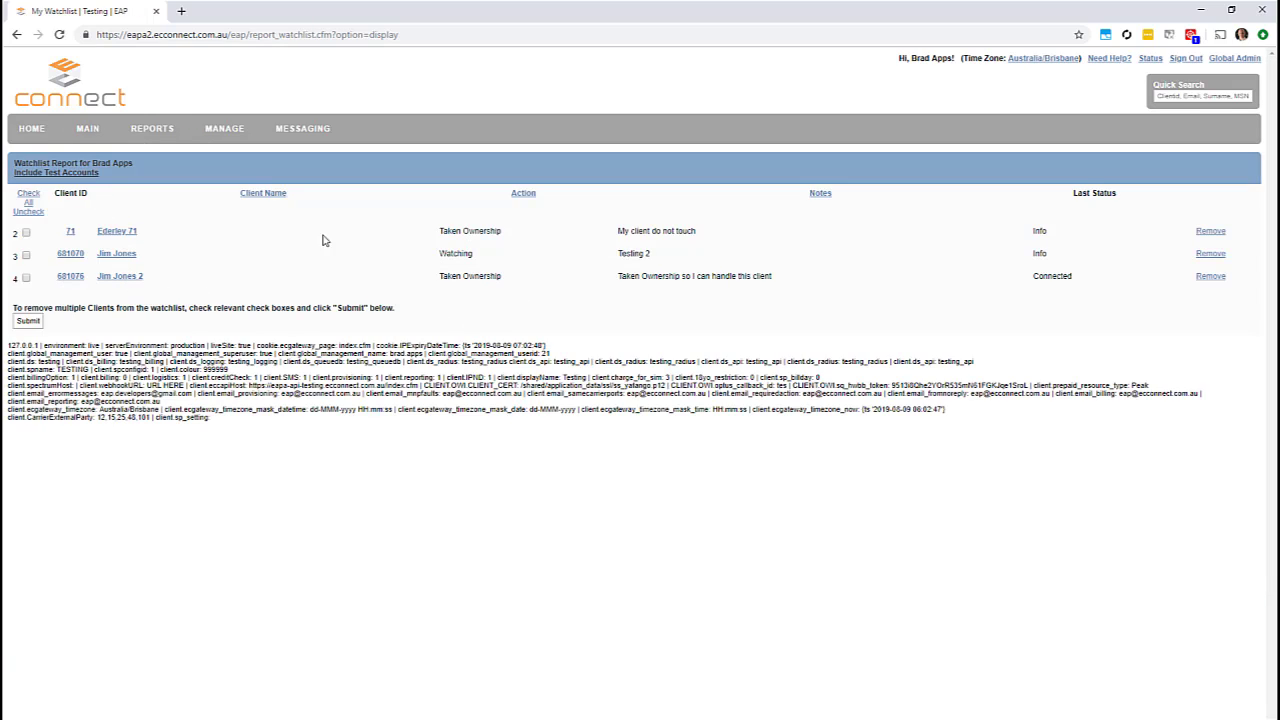
click(73, 80)
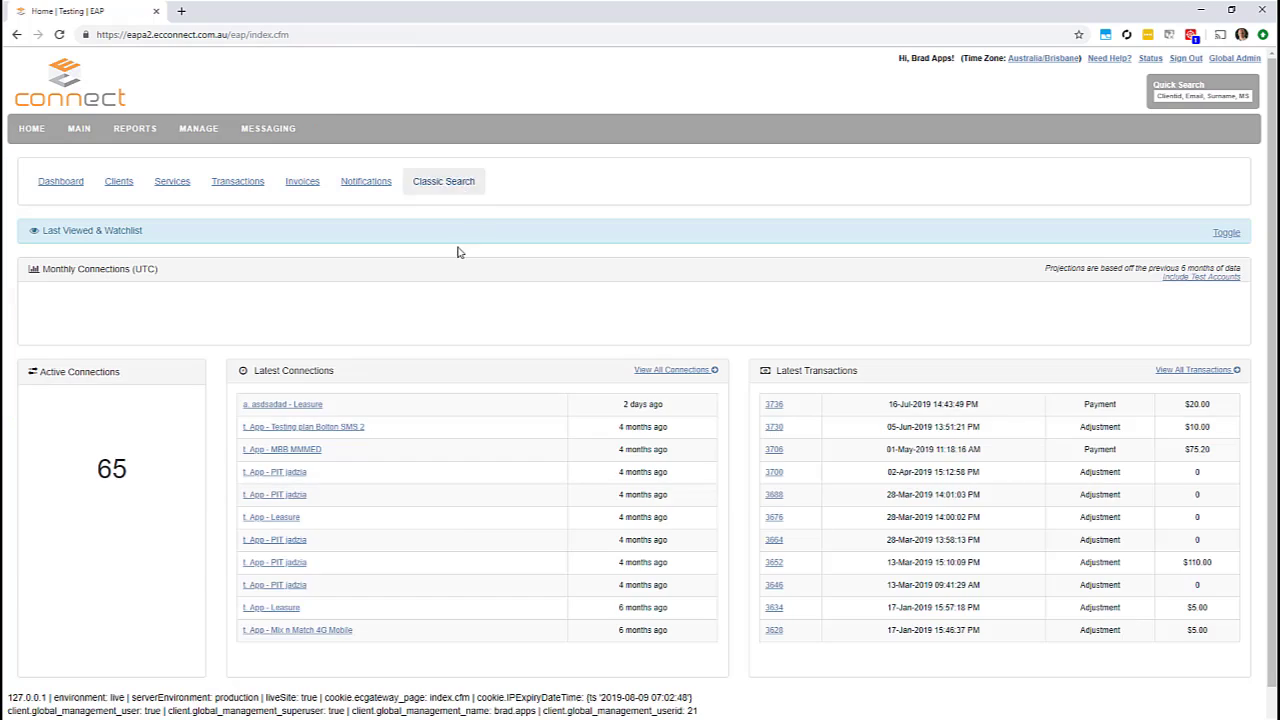
click(100, 230)
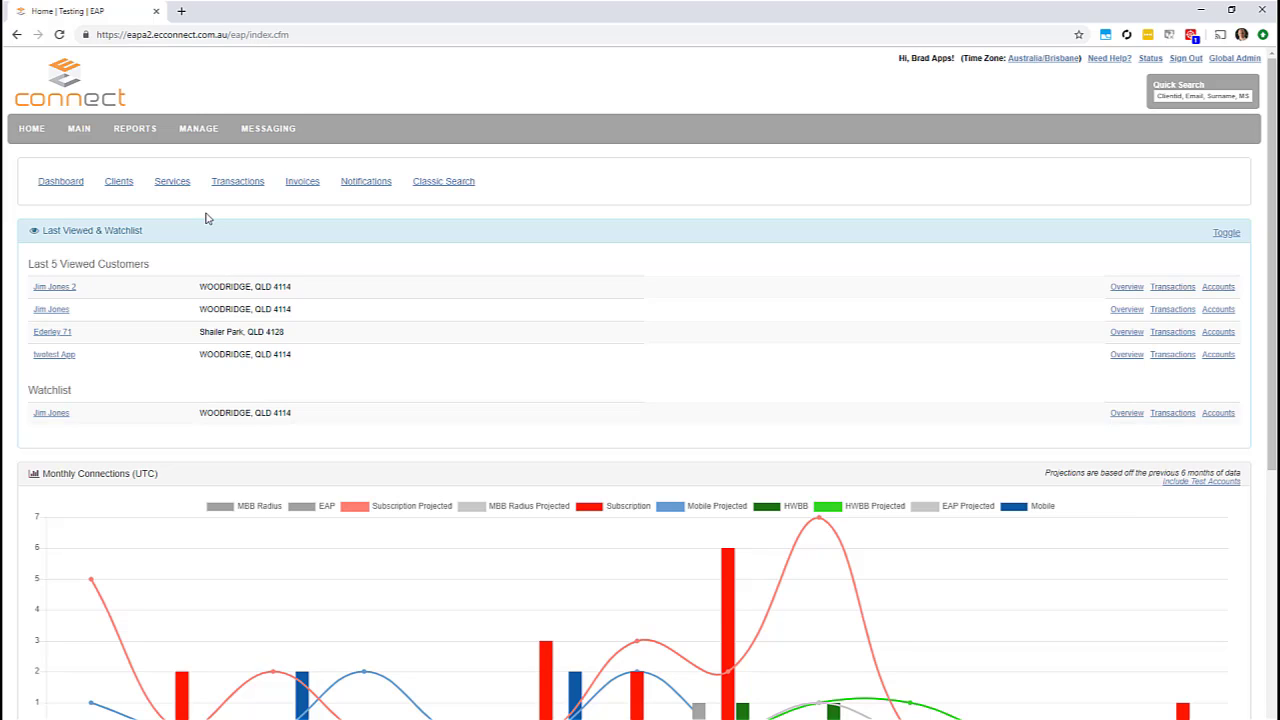
- Open the Watchlists management page covering all users
click(192, 136)
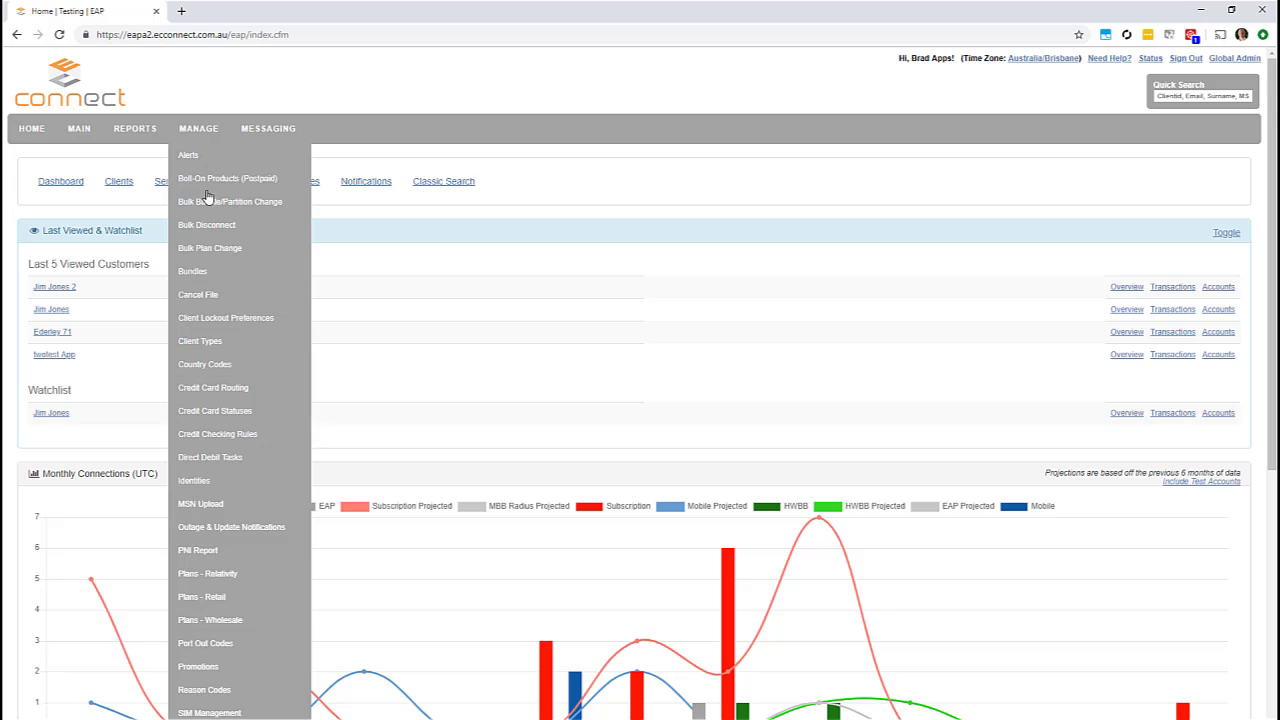
scroll(210, 294, down, 2)
scroll(210, 324, down, 1)
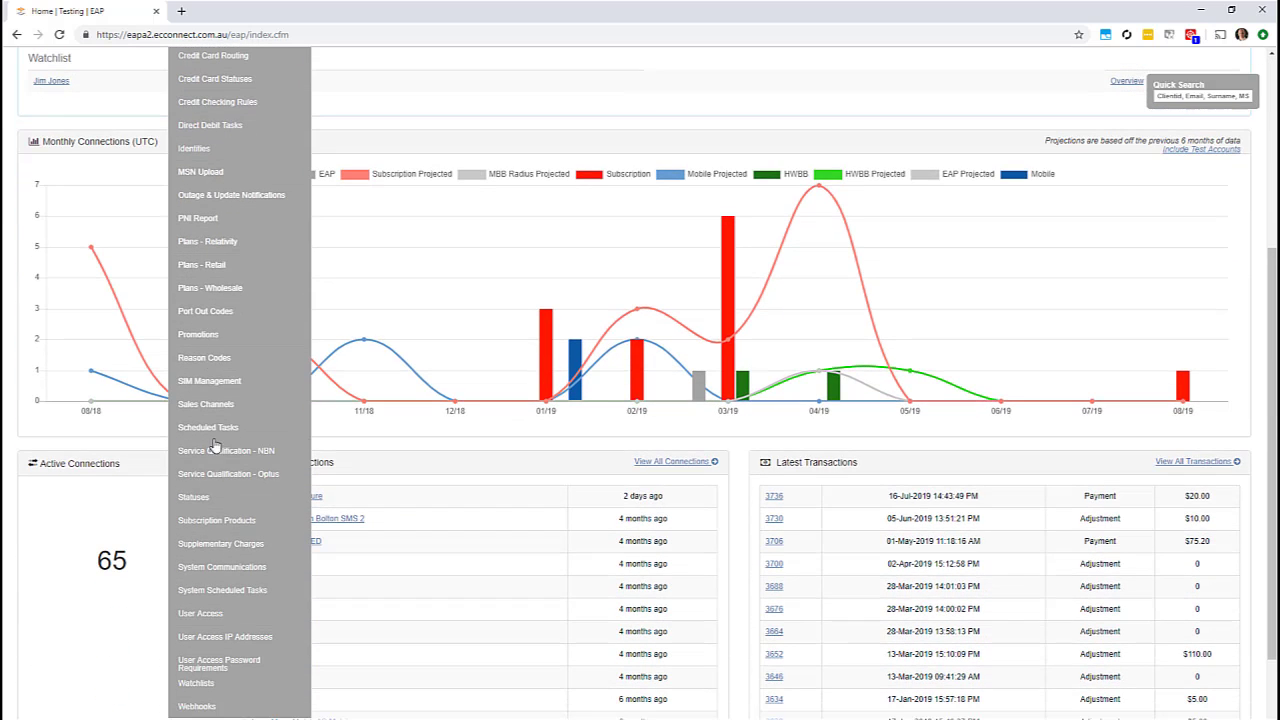
click(200, 685)
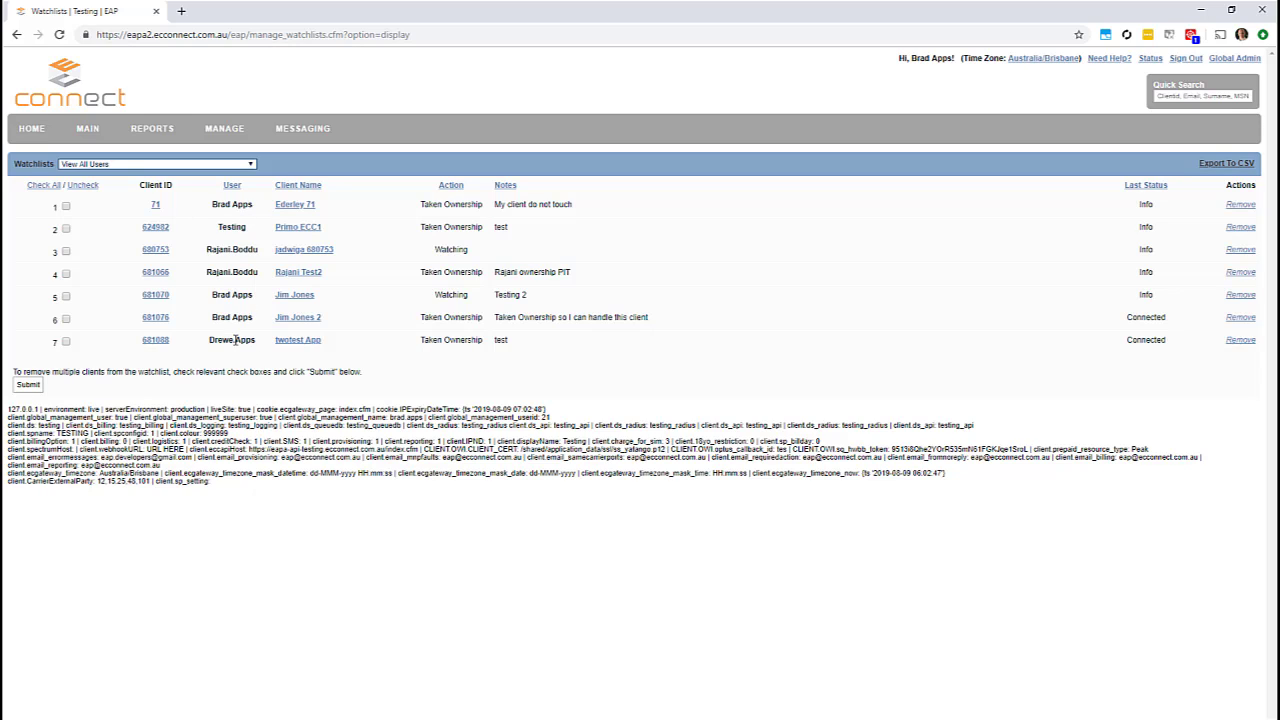
- Remove the two clients noted "Testing 2" and "Taken Ownership so I can handle this client" from the watchlists and confirm the removal
click(66, 319)
click(28, 386)
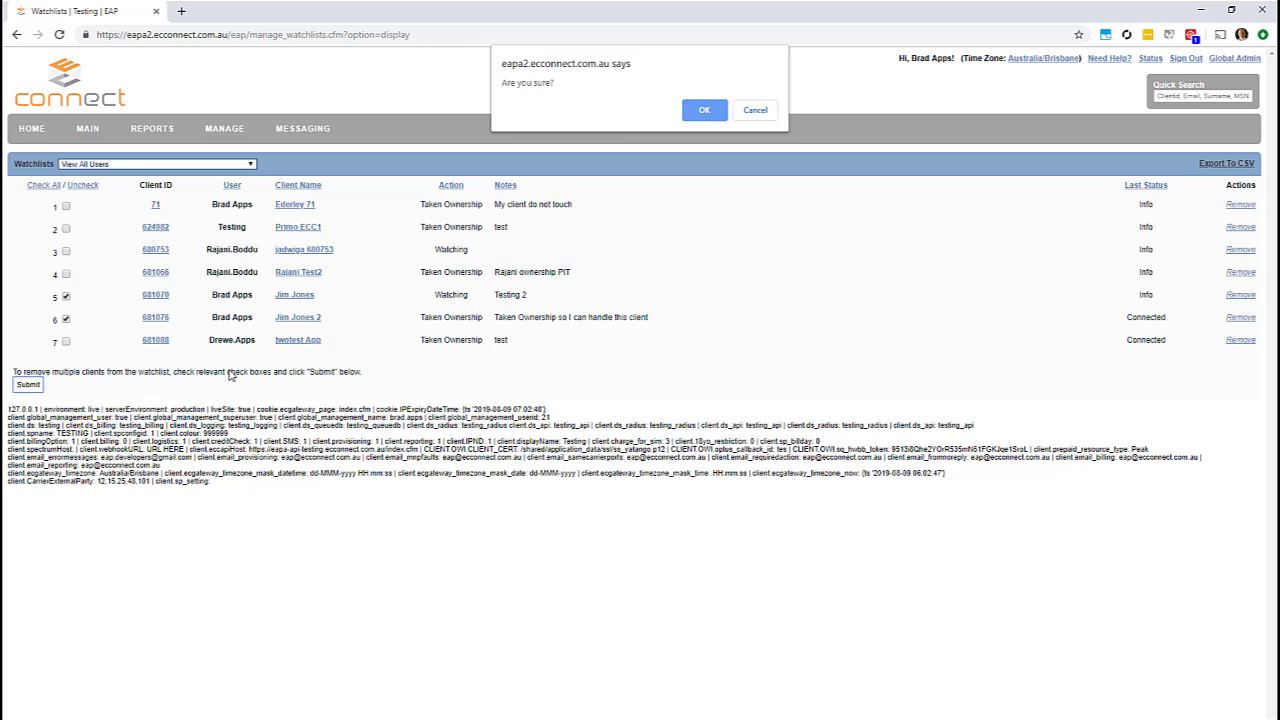
click(697, 110)
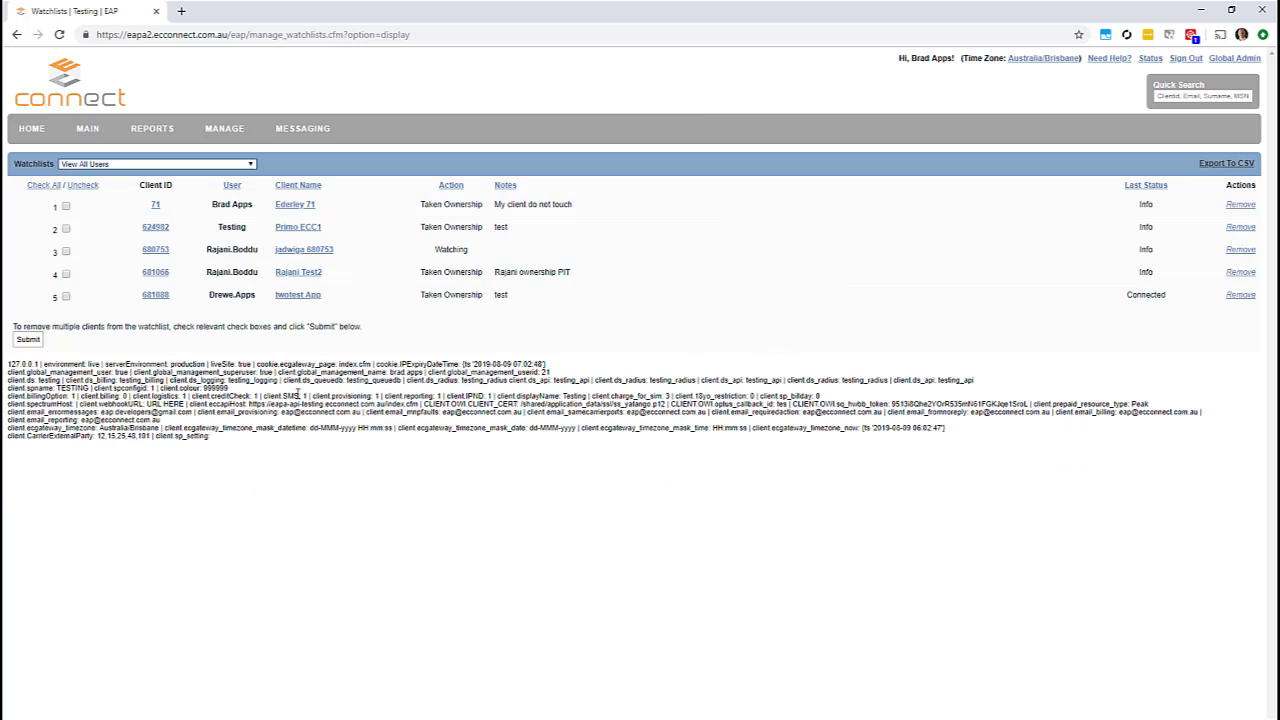
- Filter the watchlists by the Testing user, and switch the filter to the signed-in user's own entries
click(99, 166)
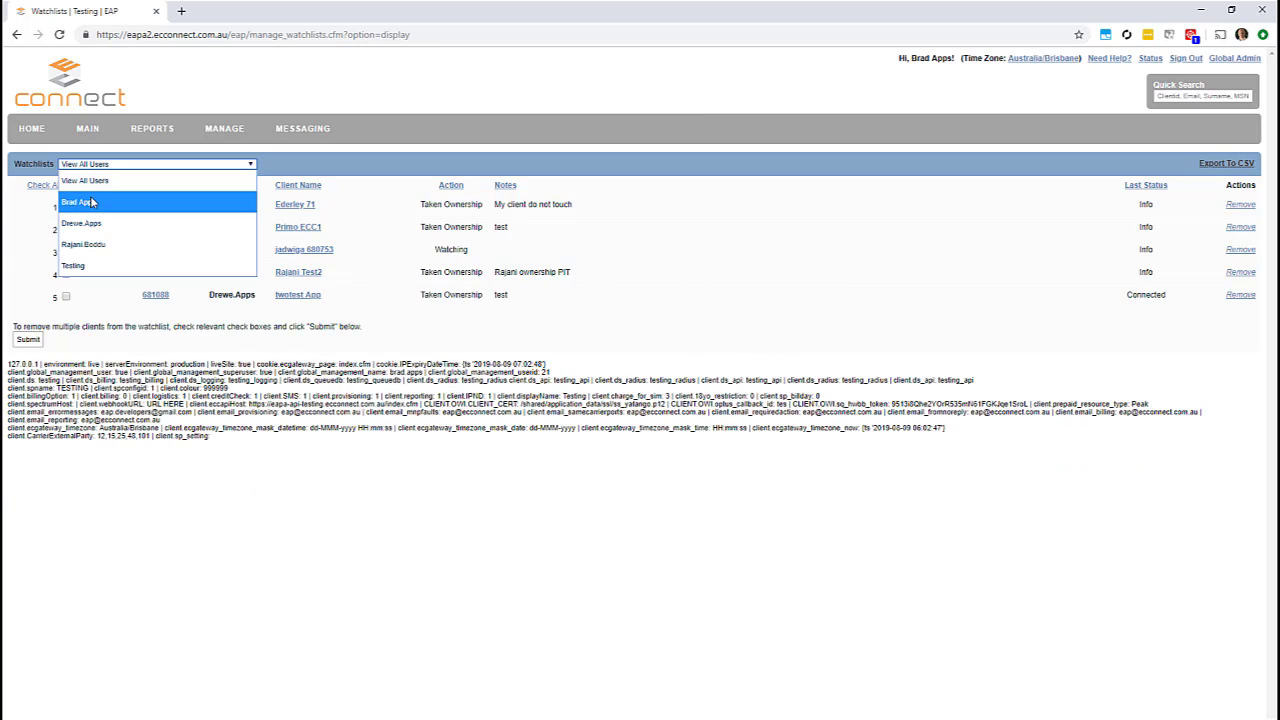
click(91, 265)
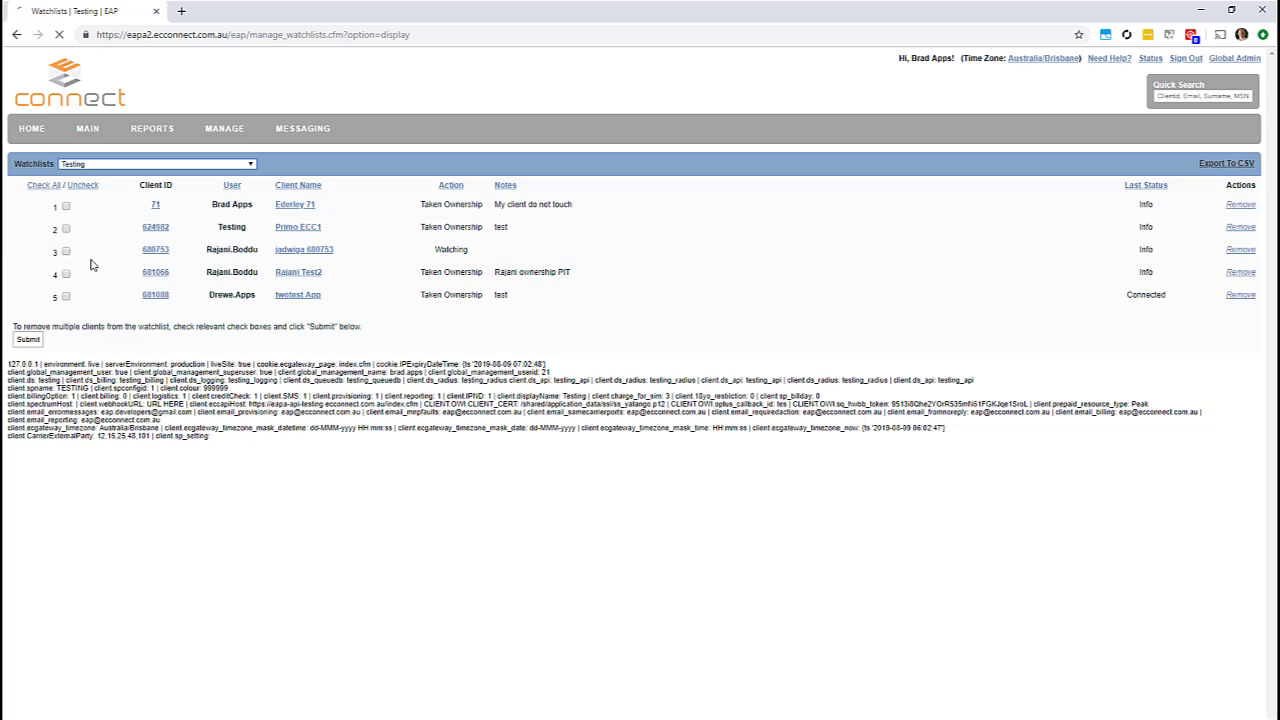
click(114, 165)
click(101, 203)
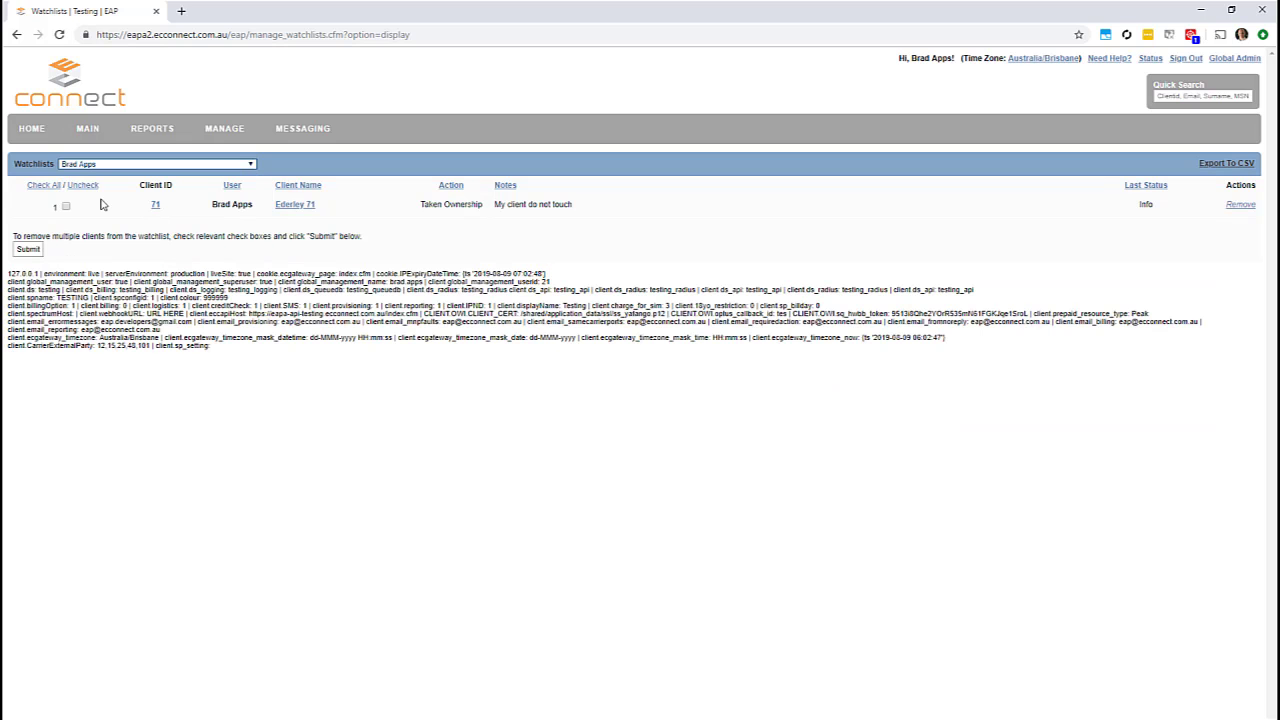